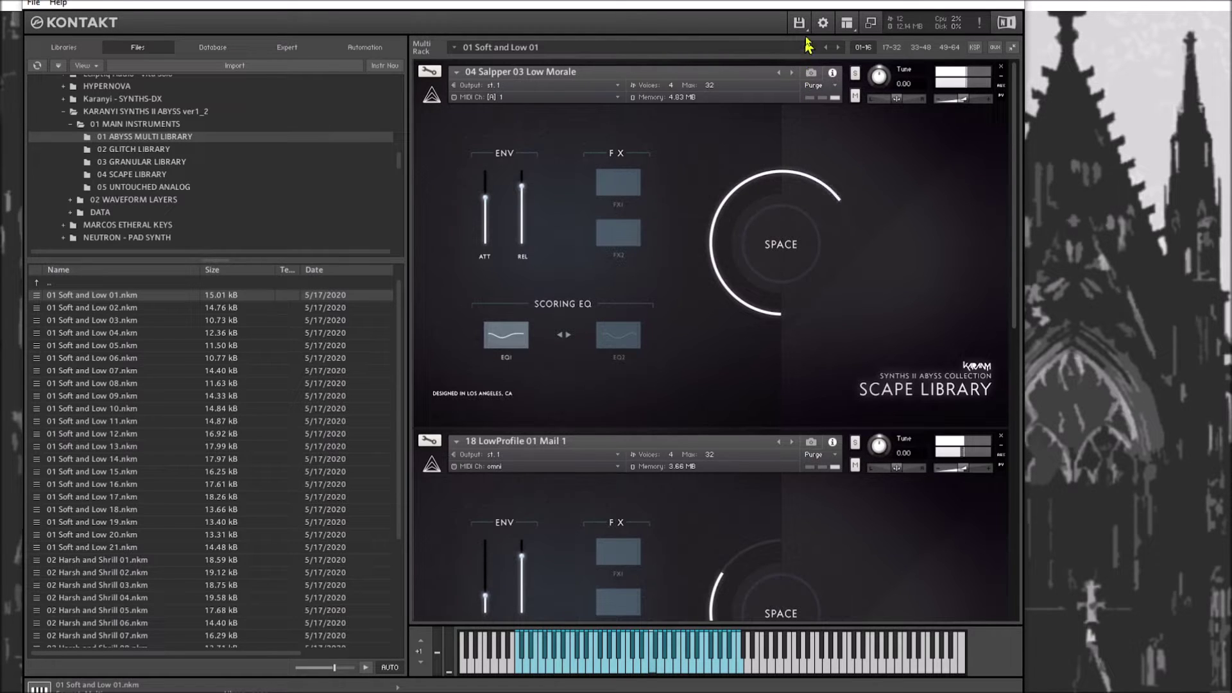
# - On the 04 Salpper 03 Low Morale instrument, turn on FX1 and switch the scoring EQ to EQ2
pyautogui.click(626, 188)
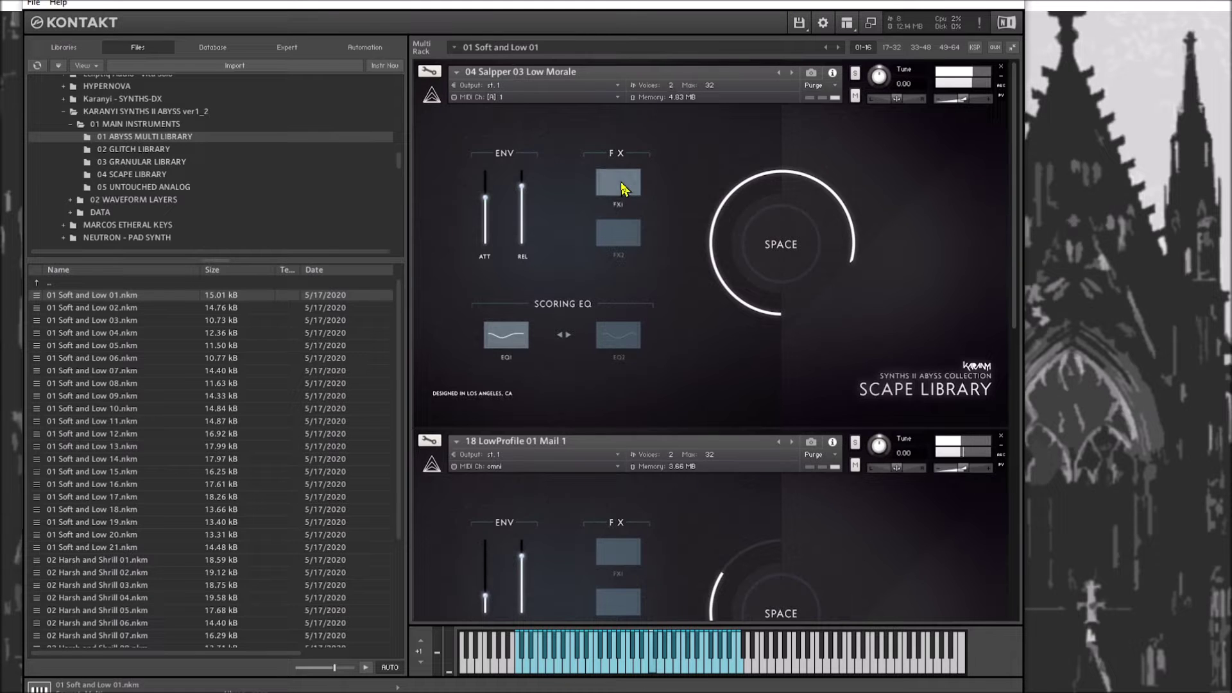
pyautogui.click(623, 335)
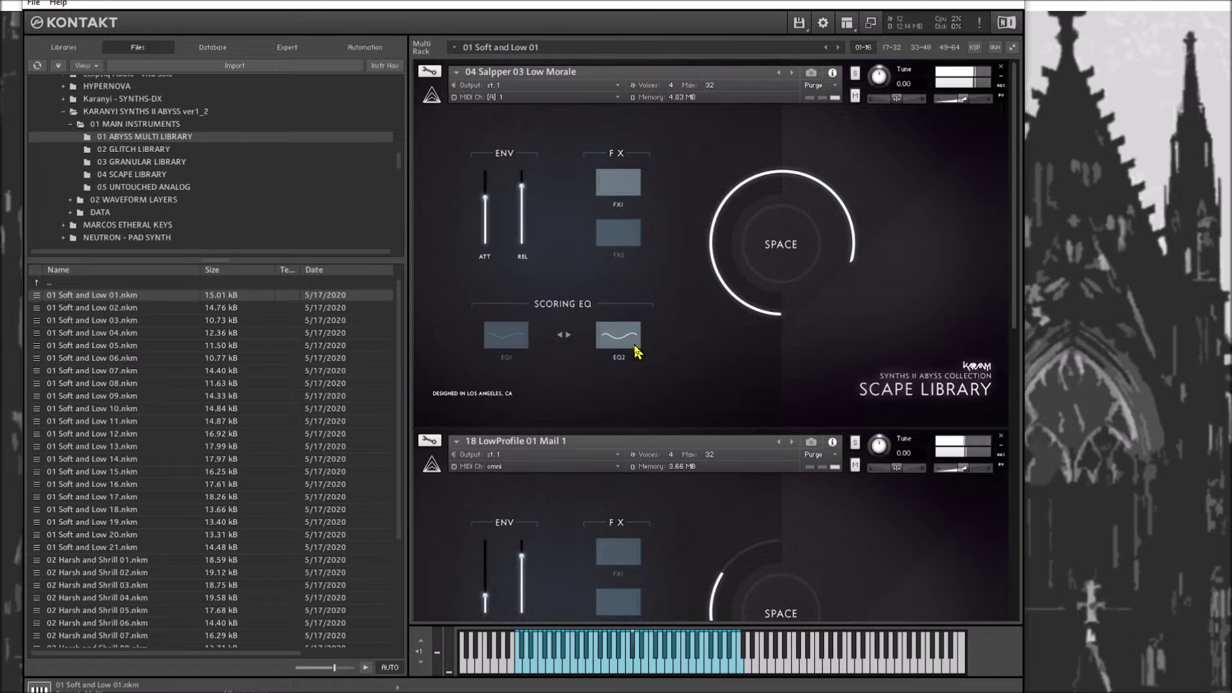
# - On 18 LowProfile 01 Mail 1, raise the SPACE dial to about 60% of its ring and turn on FX2
pyautogui.scroll(-3, 780, 559)
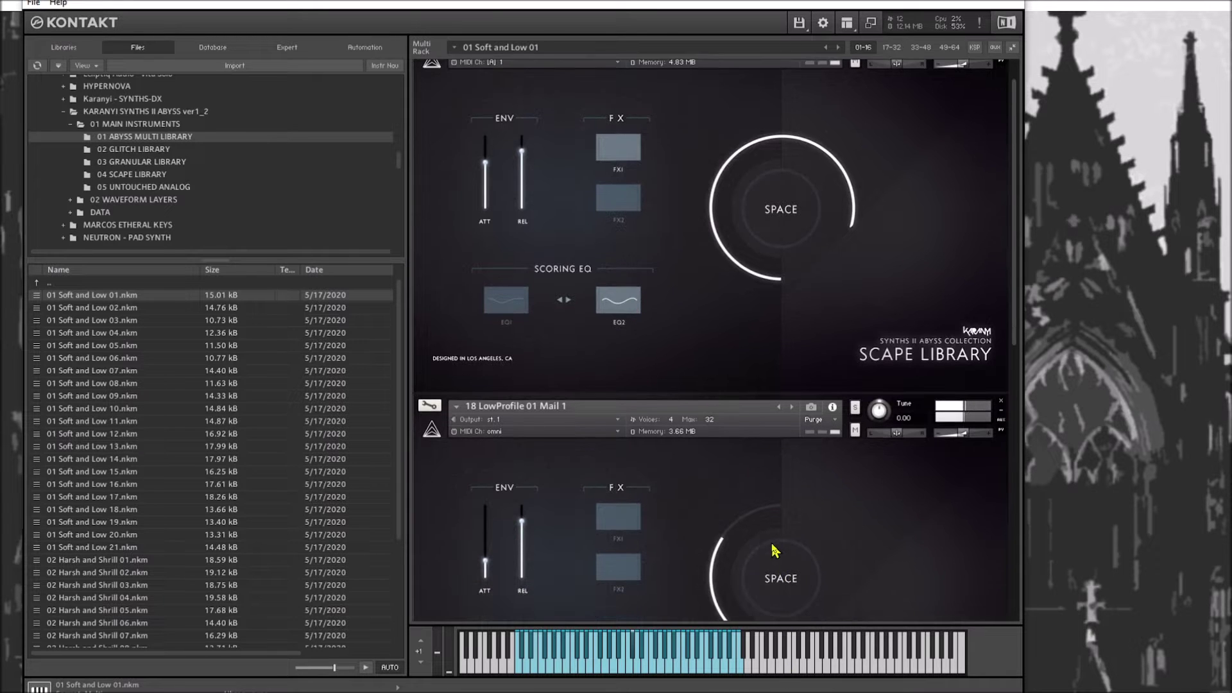
pyautogui.moveTo(768, 523); pyautogui.dragTo(782, 485)
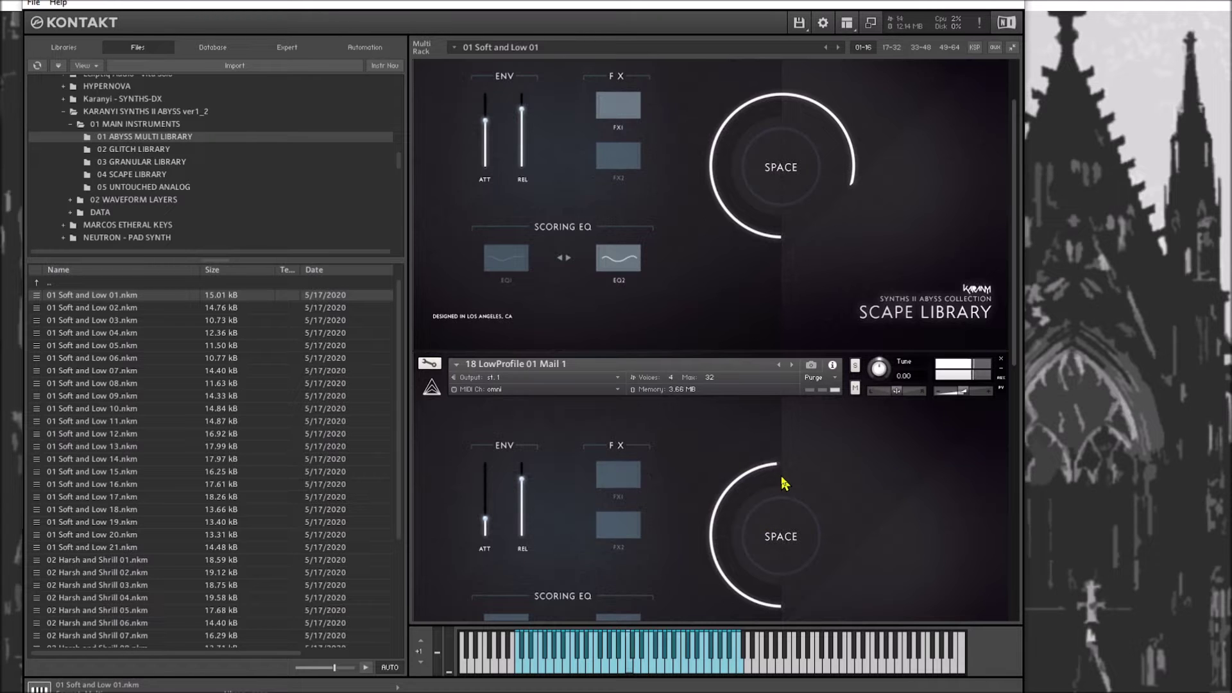
pyautogui.moveTo(784, 483); pyautogui.dragTo(811, 433)
pyautogui.click(618, 523)
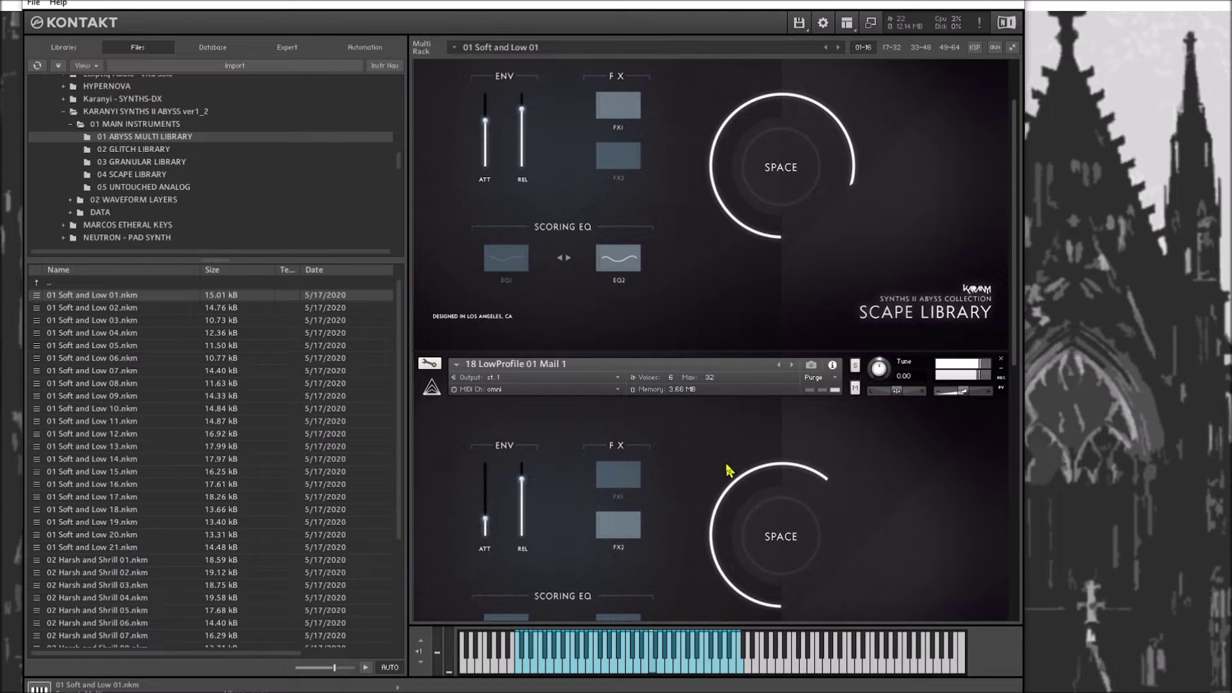
# - On 19 Tubah 02 Echo Triangle, raise the DIGIT dial to about 70% of its ring and turn on FX1
pyautogui.scroll(-1, 733, 517)
pyautogui.scroll(-7, 733, 517)
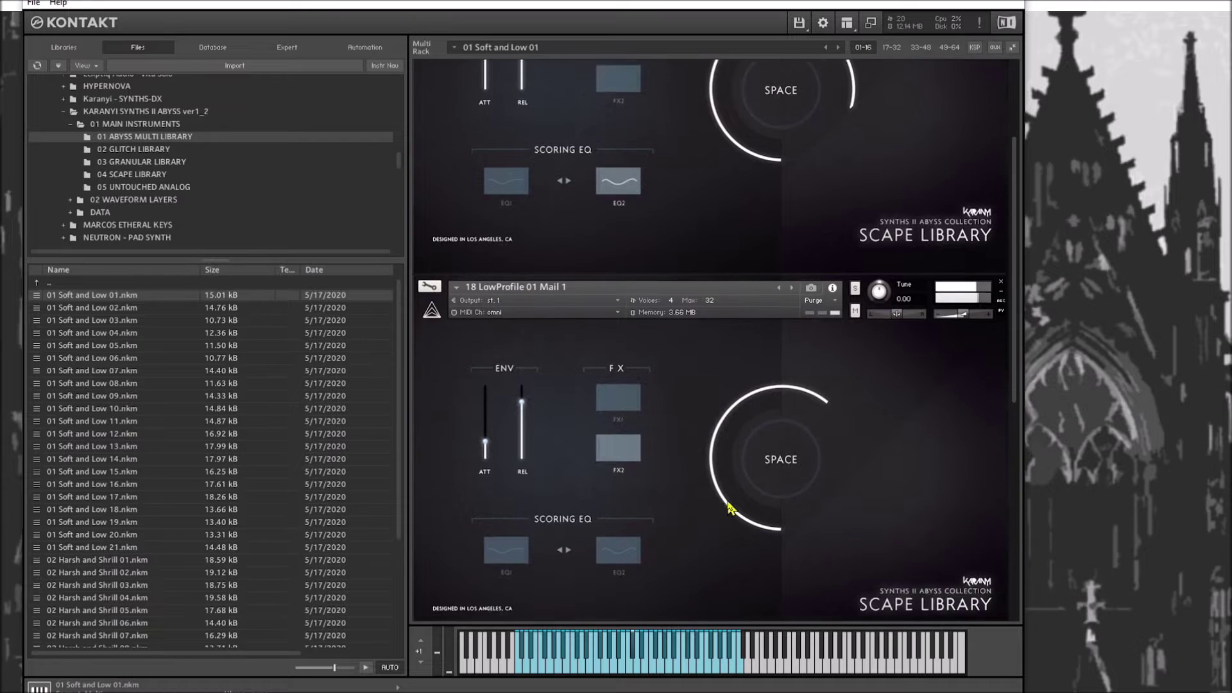
pyautogui.scroll(-4, 730, 506)
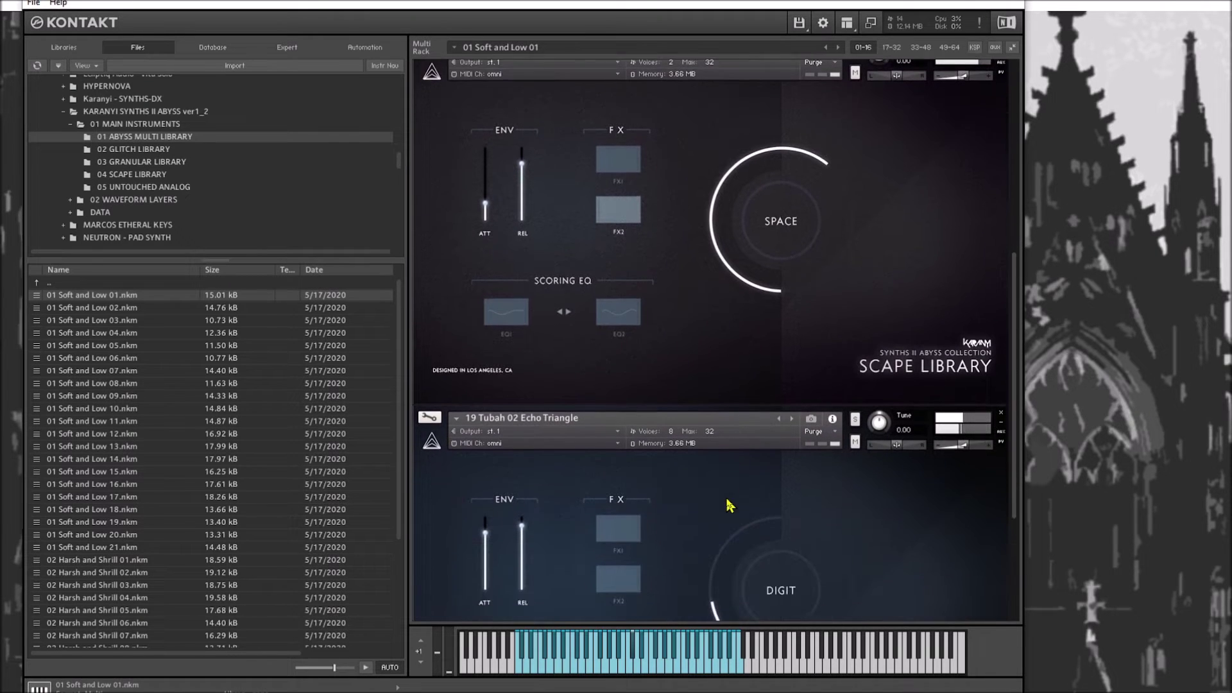
pyautogui.moveTo(786, 517); pyautogui.dragTo(872, 370)
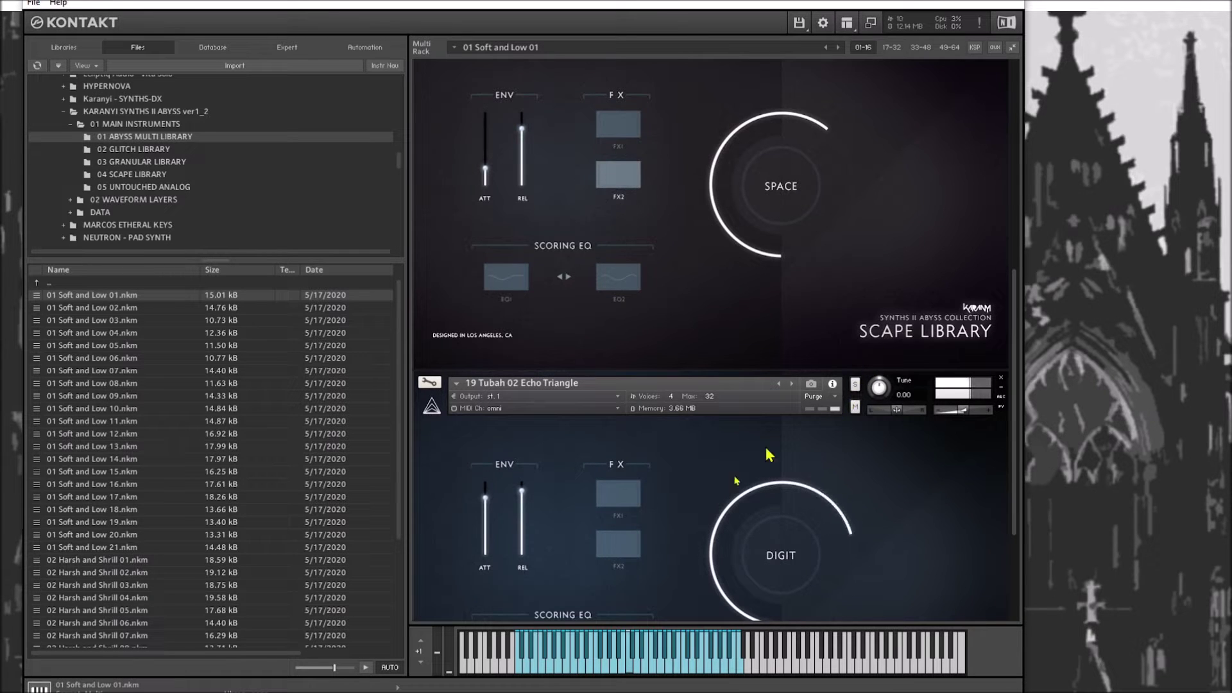
pyautogui.click(640, 498)
pyautogui.scroll(-3, 672, 482)
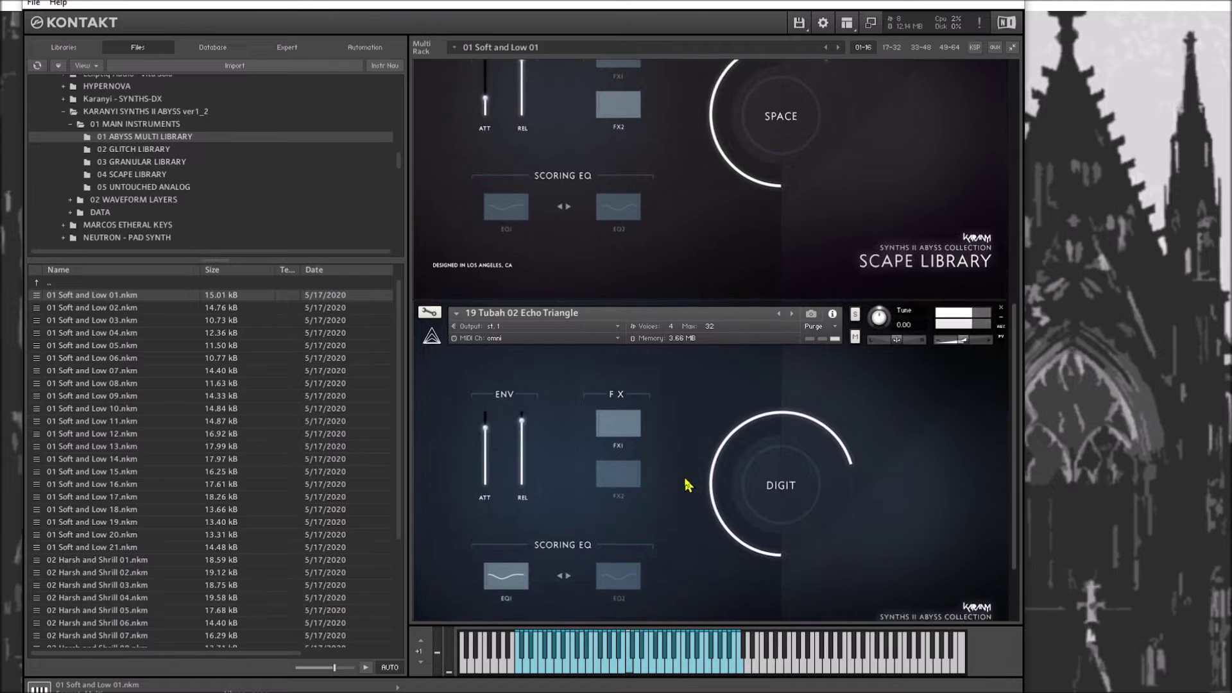
pyautogui.moveTo(524, 402); pyautogui.dragTo(522, 406)
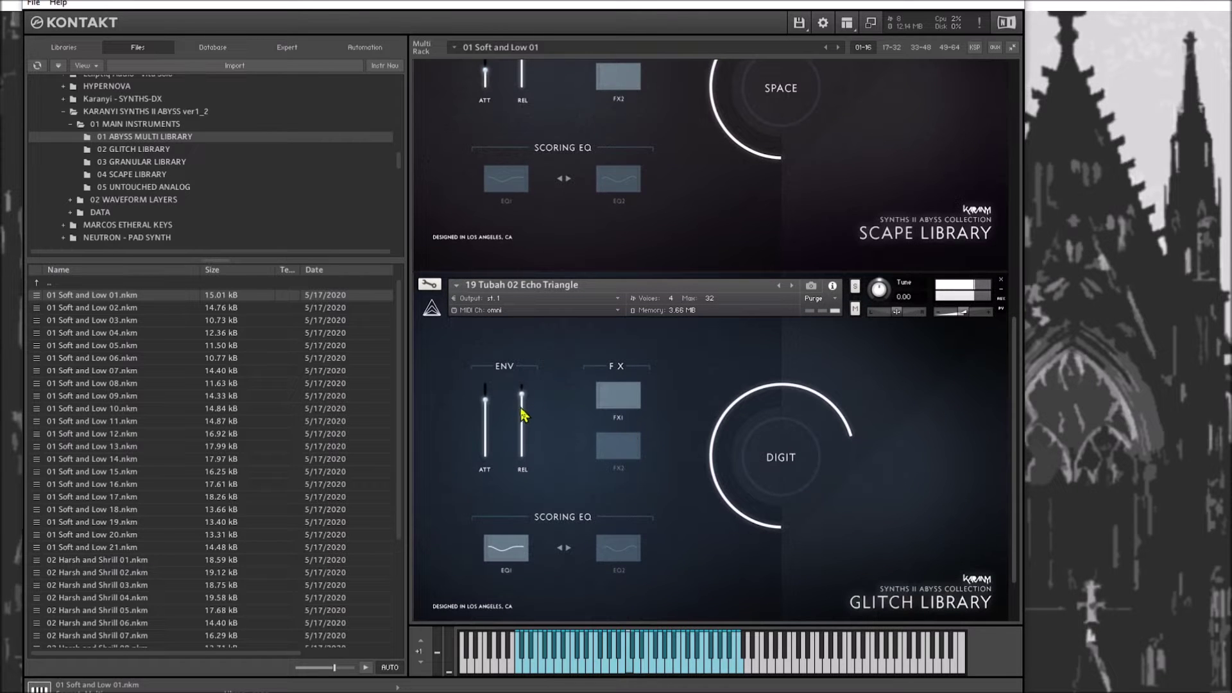
# - In the Soft and Low 02 multi, sweep the scape instrument's SPACE dial up and down and raise DIGIT on 31 Zombie 03 Horde to about 70%
pyautogui.scroll(4, 655, 468)
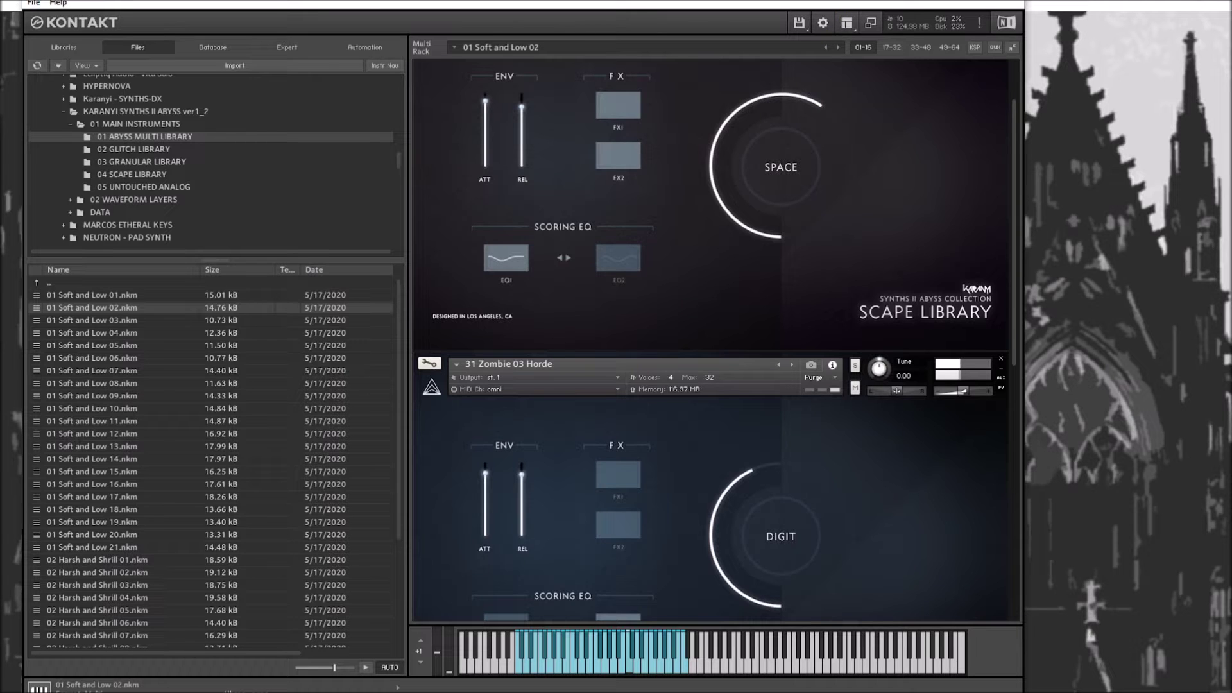
pyautogui.moveTo(773, 157); pyautogui.dragTo(802, 105)
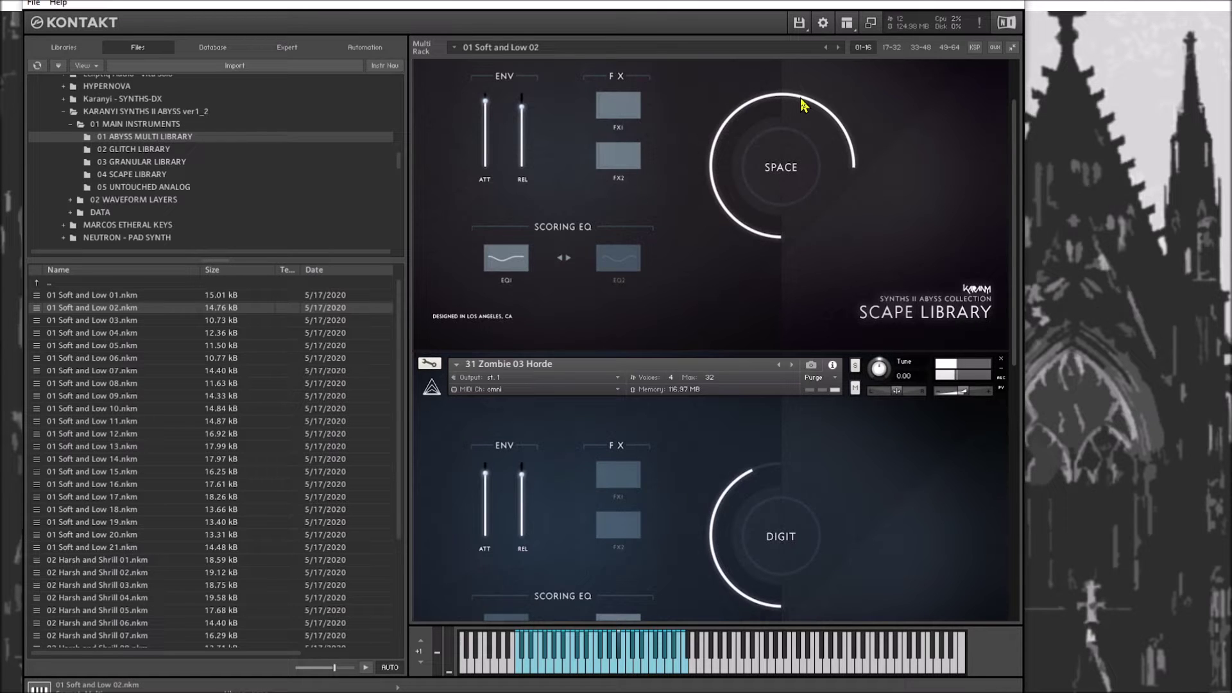
pyautogui.moveTo(805, 102); pyautogui.dragTo(812, 85)
pyautogui.moveTo(798, 547); pyautogui.dragTo(824, 447)
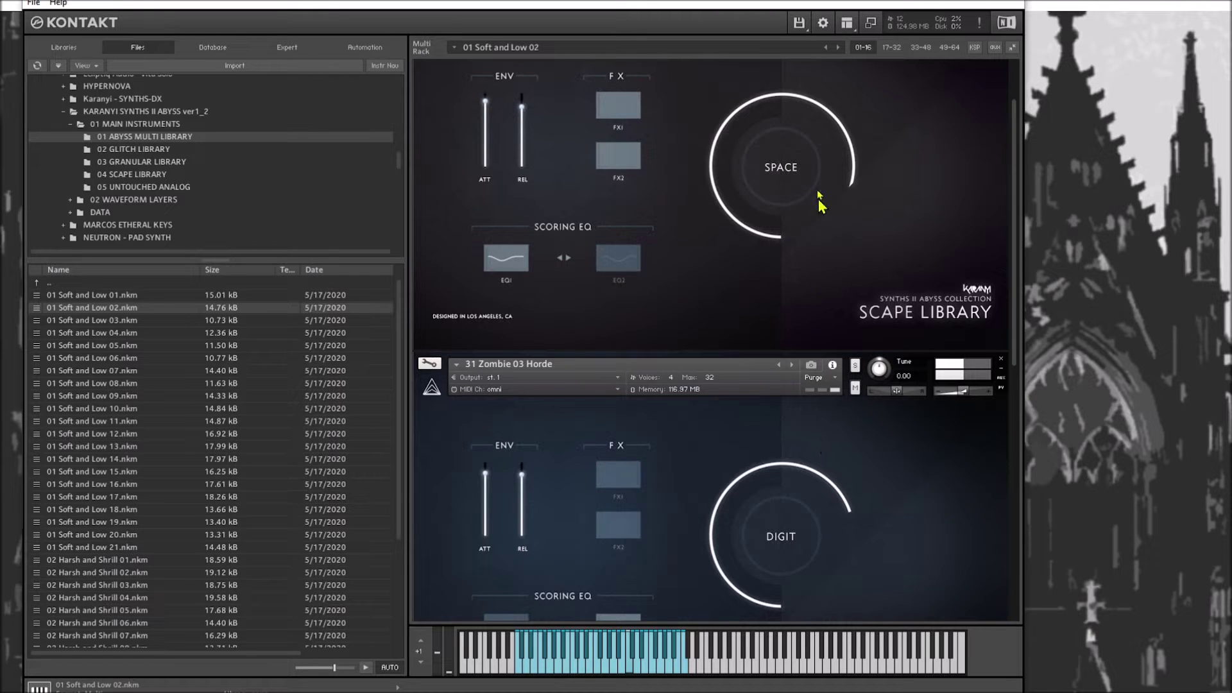
pyautogui.moveTo(778, 145); pyautogui.dragTo(788, 243)
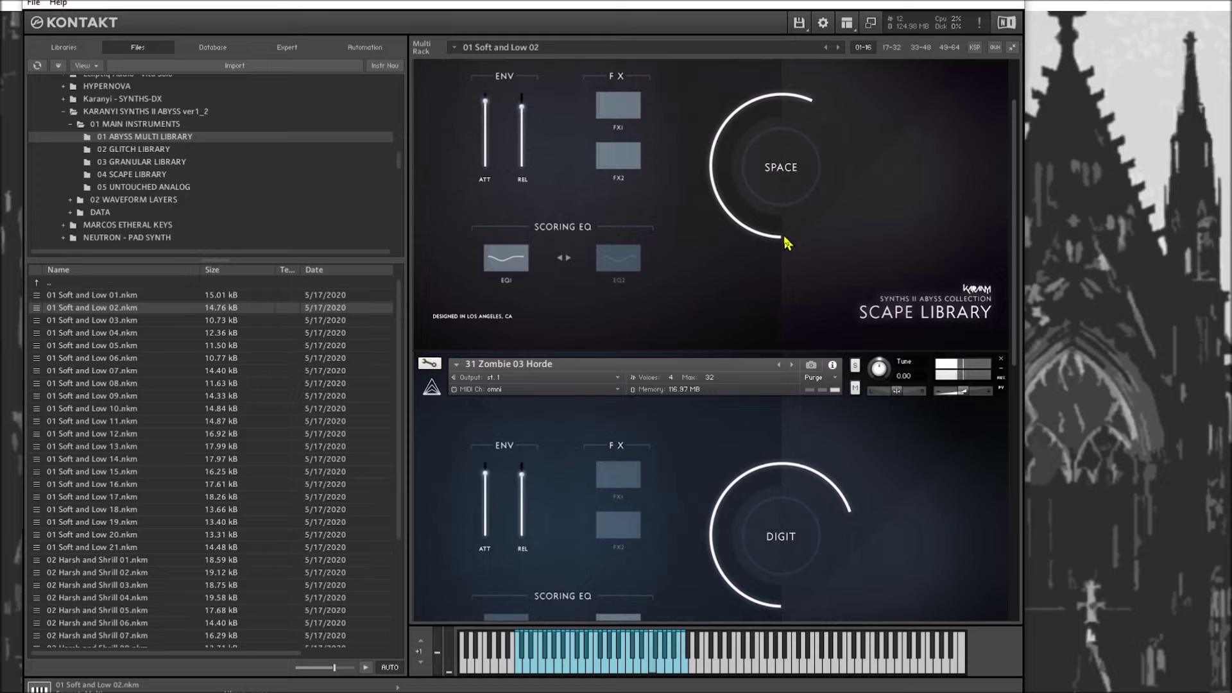
pyautogui.moveTo(784, 237); pyautogui.dragTo(798, 209)
# - On 33 Whale 01 Main, turn up the MANGLE dial past halfway and enable FX1 and FX2
pyautogui.scroll(-1, 817, 473)
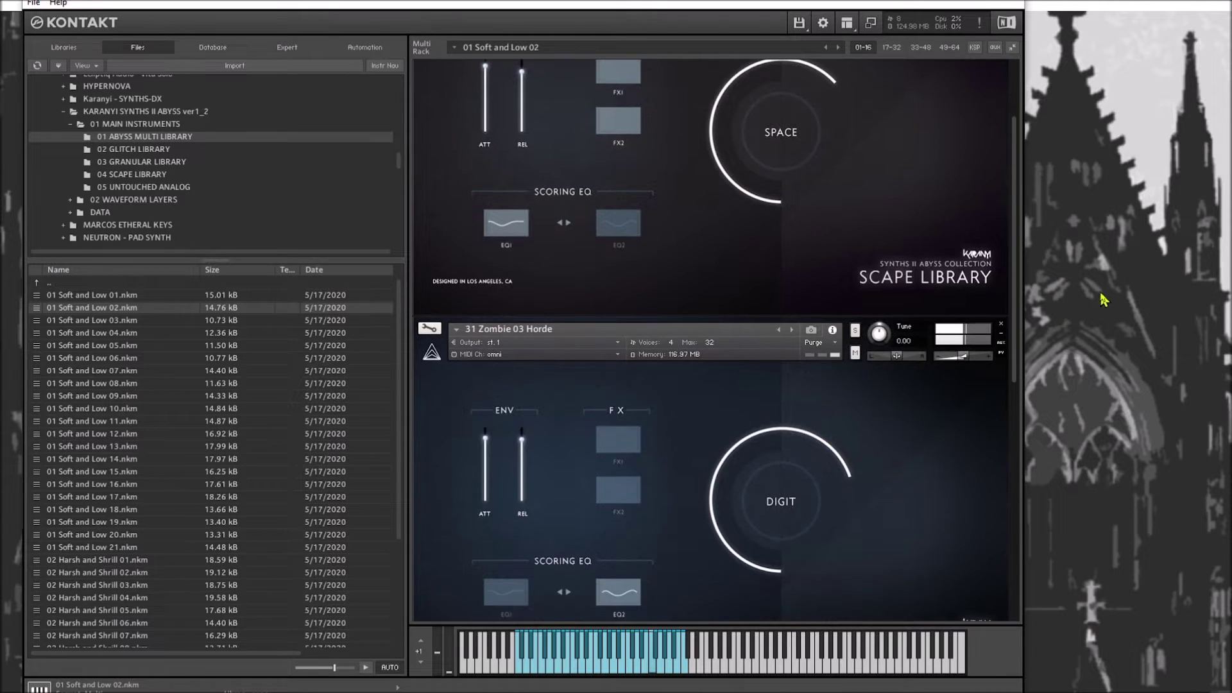
pyautogui.scroll(-14, 815, 372)
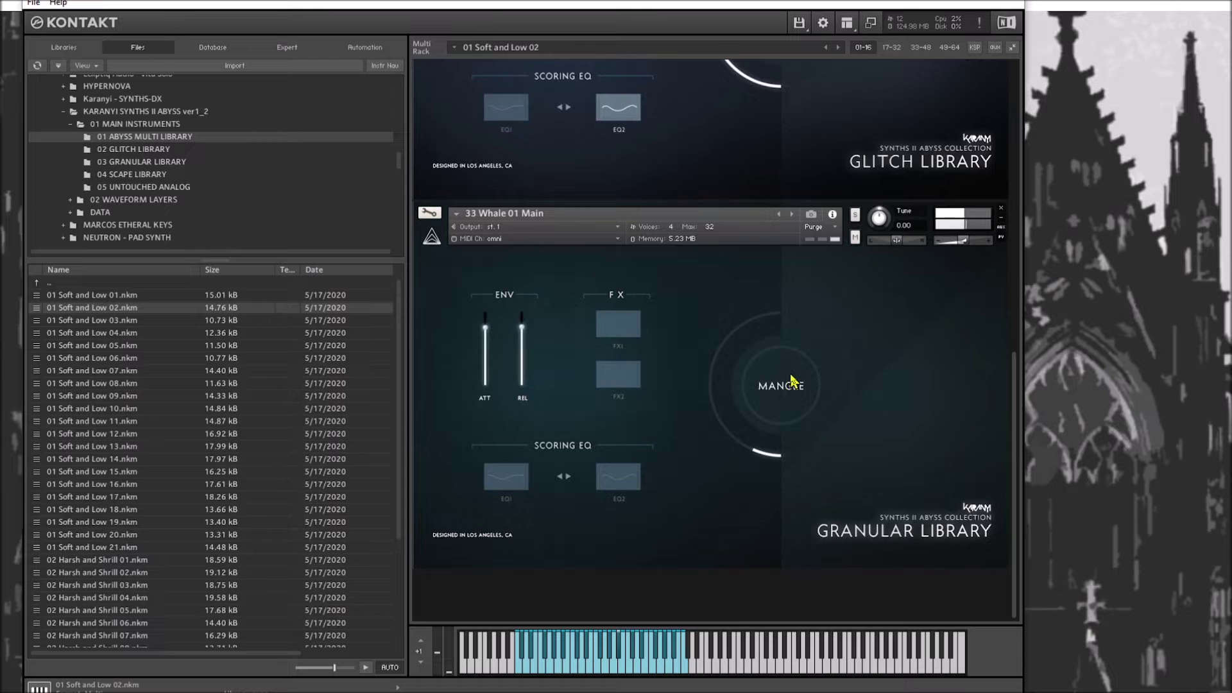
pyautogui.moveTo(795, 387); pyautogui.dragTo(832, 209)
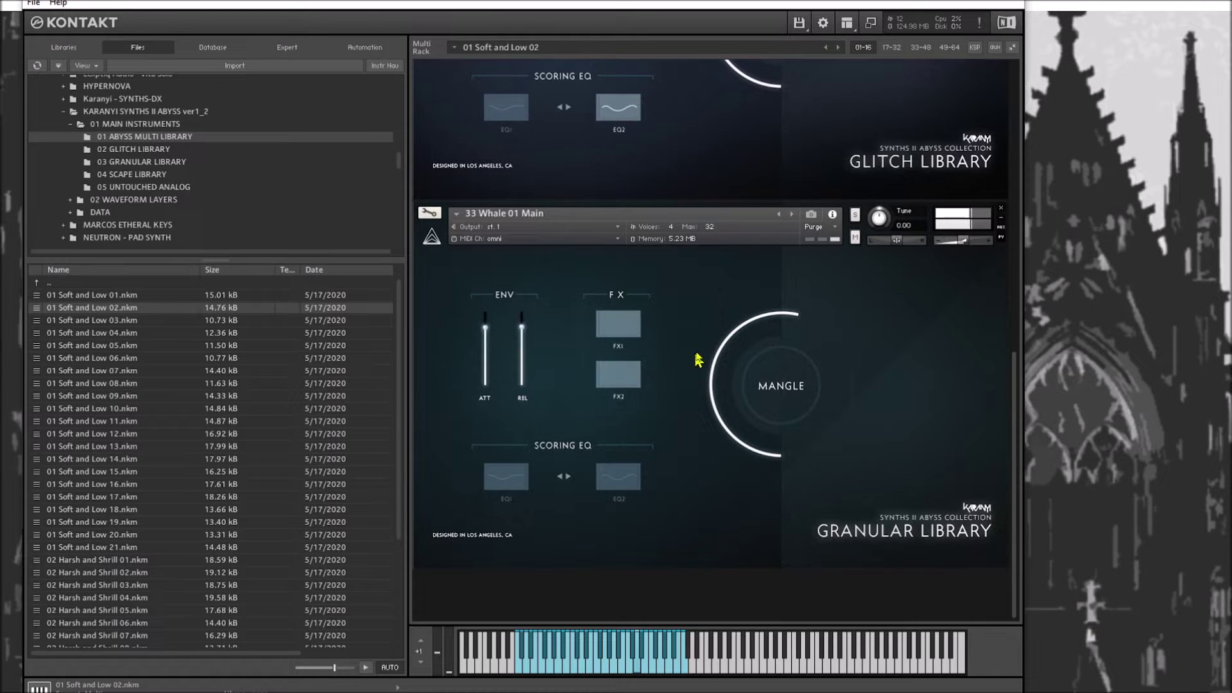
pyautogui.moveTo(775, 378); pyautogui.dragTo(823, 299)
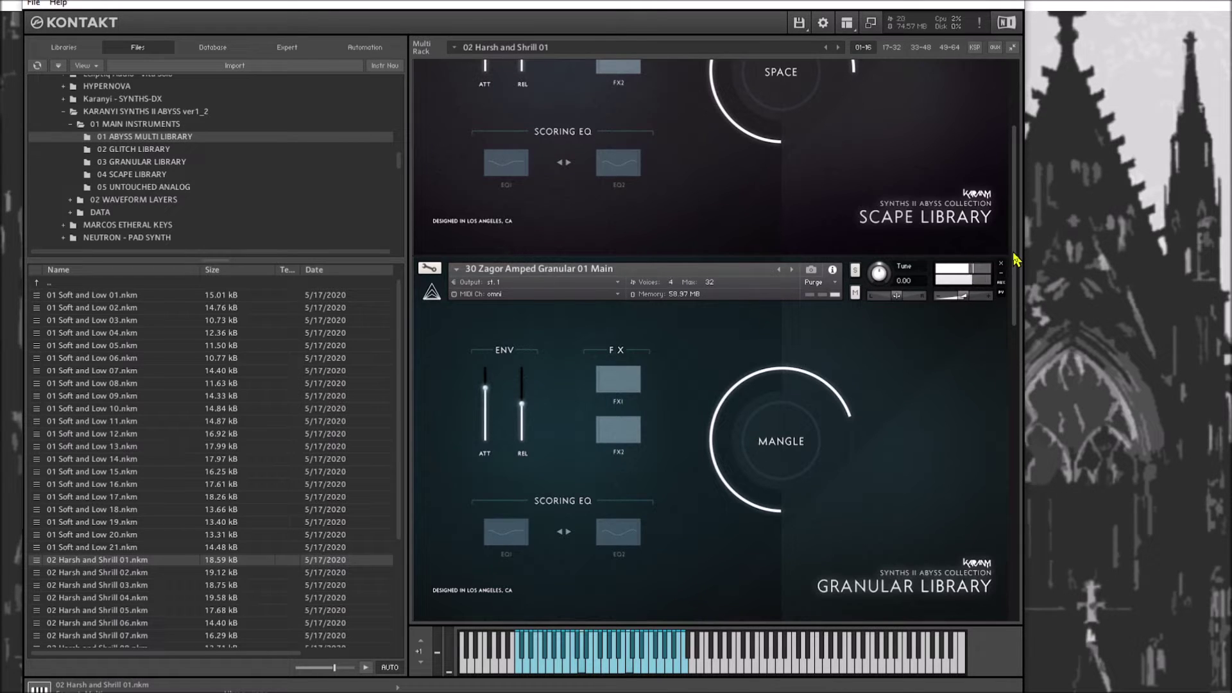
# - In the Harsh and Shrill 01 multi, raise the glitch instrument's DIGIT dial to slightly over half of its ring
pyautogui.moveTo(1015, 260); pyautogui.dragTo(1025, 495)
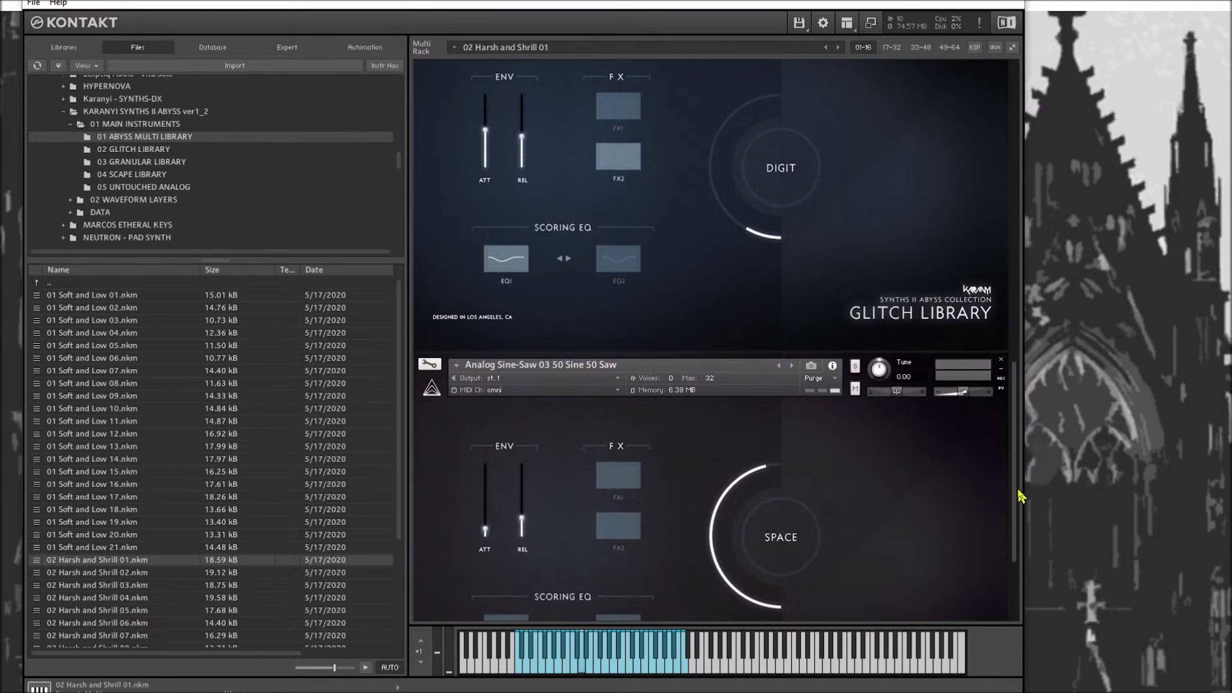
pyautogui.moveTo(775, 190); pyautogui.dragTo(818, 1)
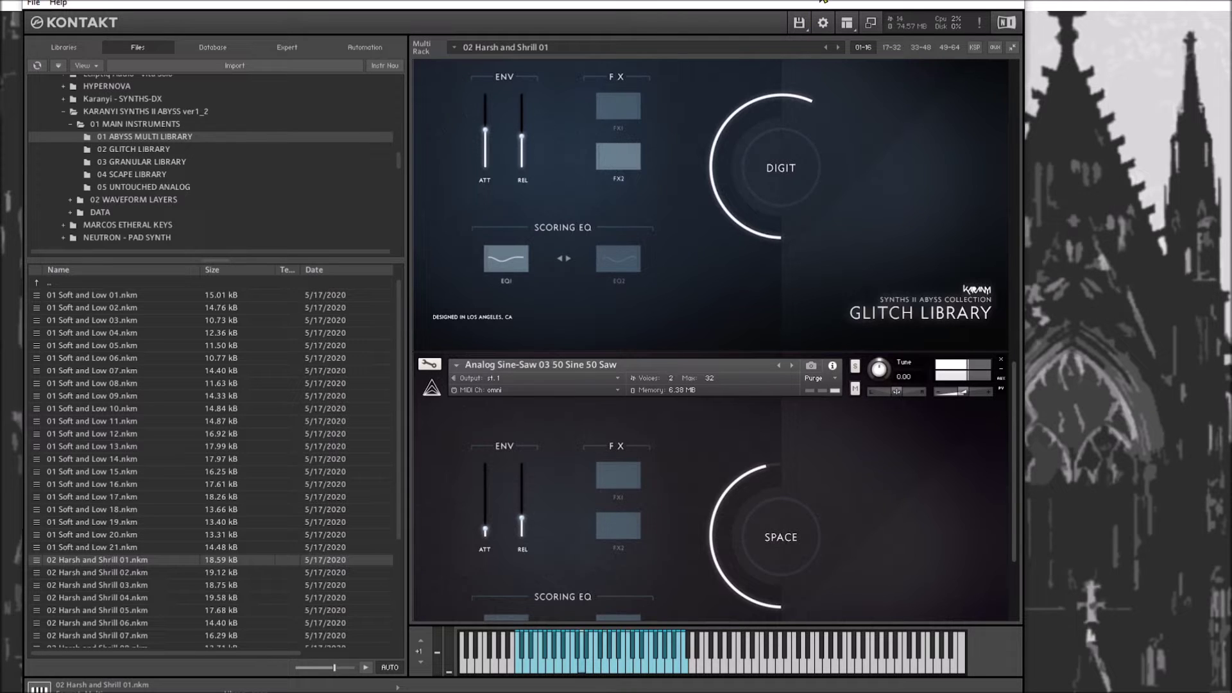
# - On Analog Sine-Saw 03 50 Sine 50 Saw, enable FX1, lengthen the release, and raise SPACE to about two-thirds of its ring
pyautogui.moveTo(764, 549); pyautogui.dragTo(773, 512)
pyautogui.click(598, 482)
pyautogui.moveTo(522, 519); pyautogui.dragTo(522, 478)
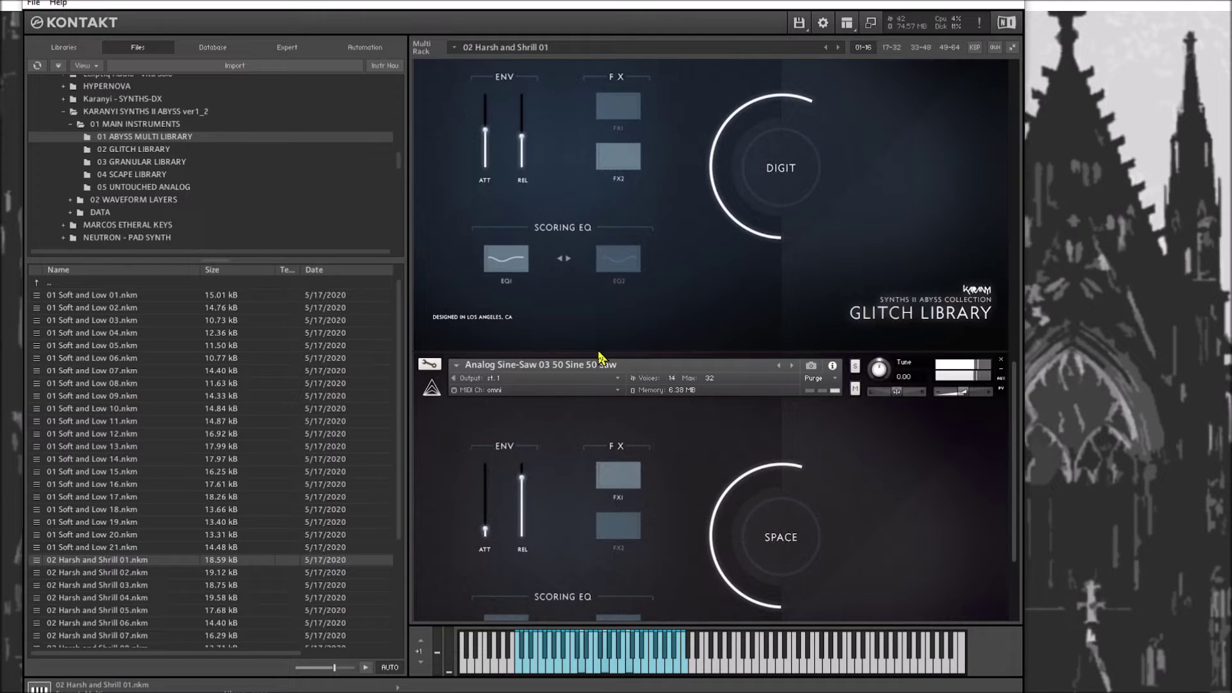
pyautogui.moveTo(764, 536); pyautogui.dragTo(787, 502)
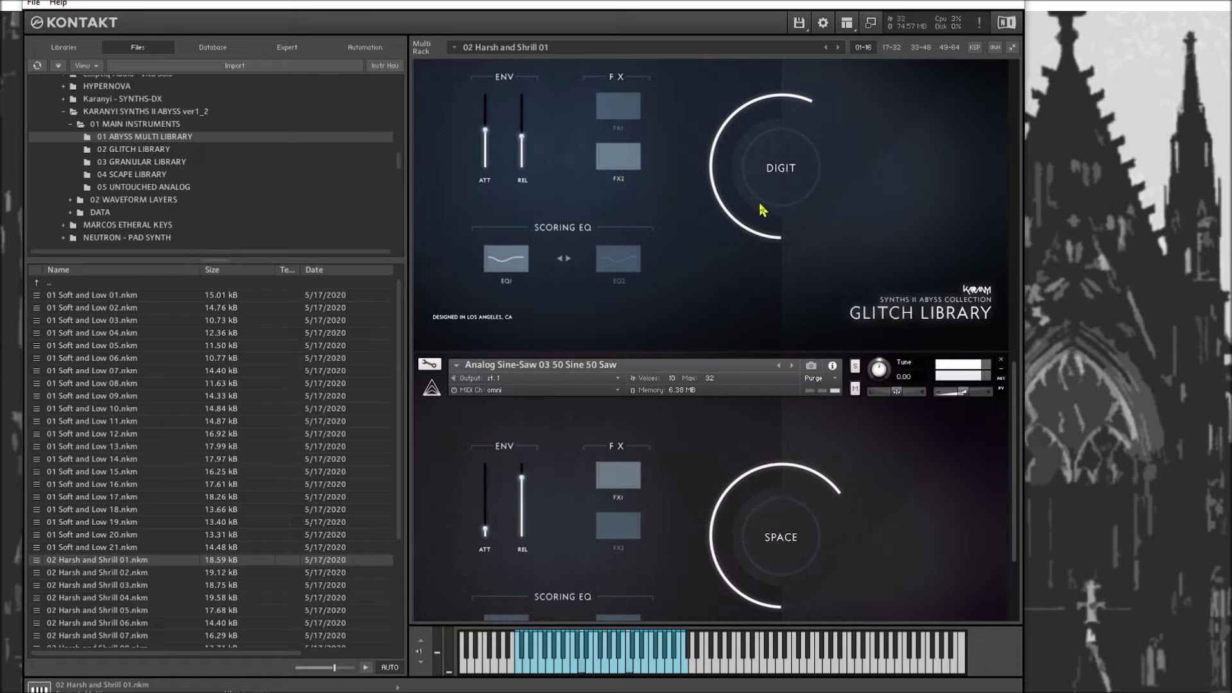
# - Turn the DIGIT dial of the glitch instrument above Analog Sine-Saw up further
pyautogui.moveTo(757, 228); pyautogui.dragTo(779, 95)
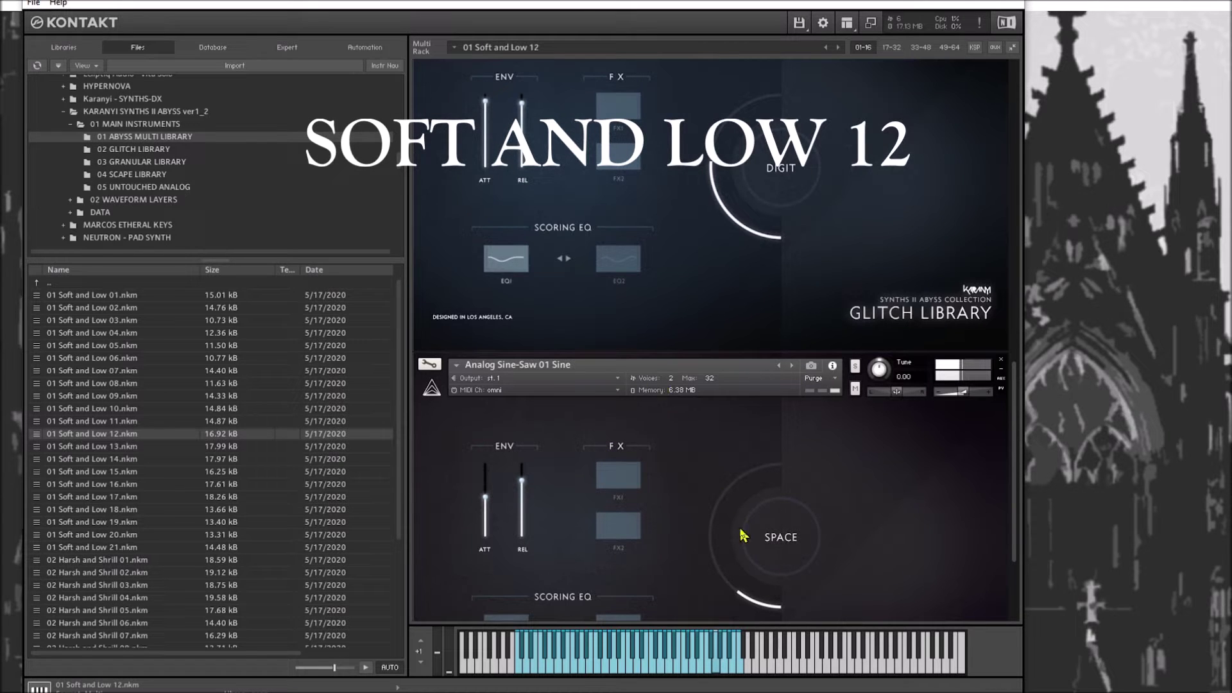
# - In the Soft and Low 12 multi, raise SPACE on Analog Sine-Saw 01 Sine to about 40% and turn on FX1
pyautogui.moveTo(786, 537); pyautogui.dragTo(632, 461)
pyautogui.click(632, 484)
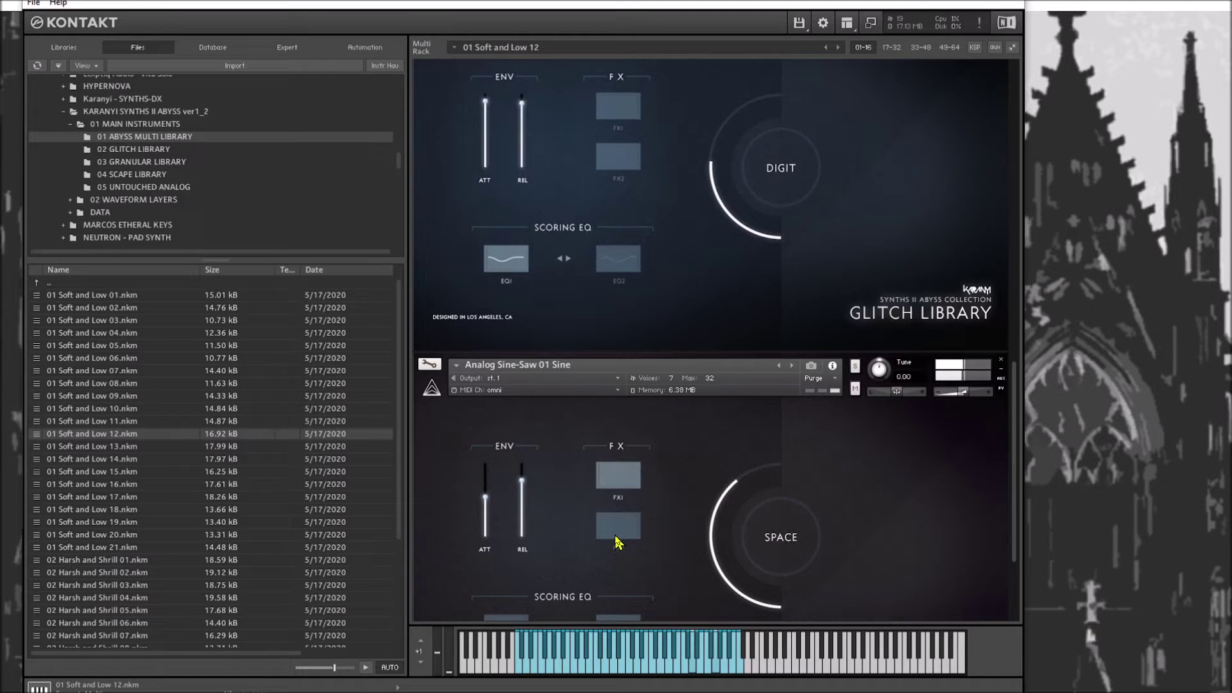
# - On the glitch instrument, raise DIGIT to about two-thirds, enable FX1, and activate EQ1 and EQ2 together in the scoring EQ
pyautogui.moveTo(767, 162); pyautogui.dragTo(867, 19)
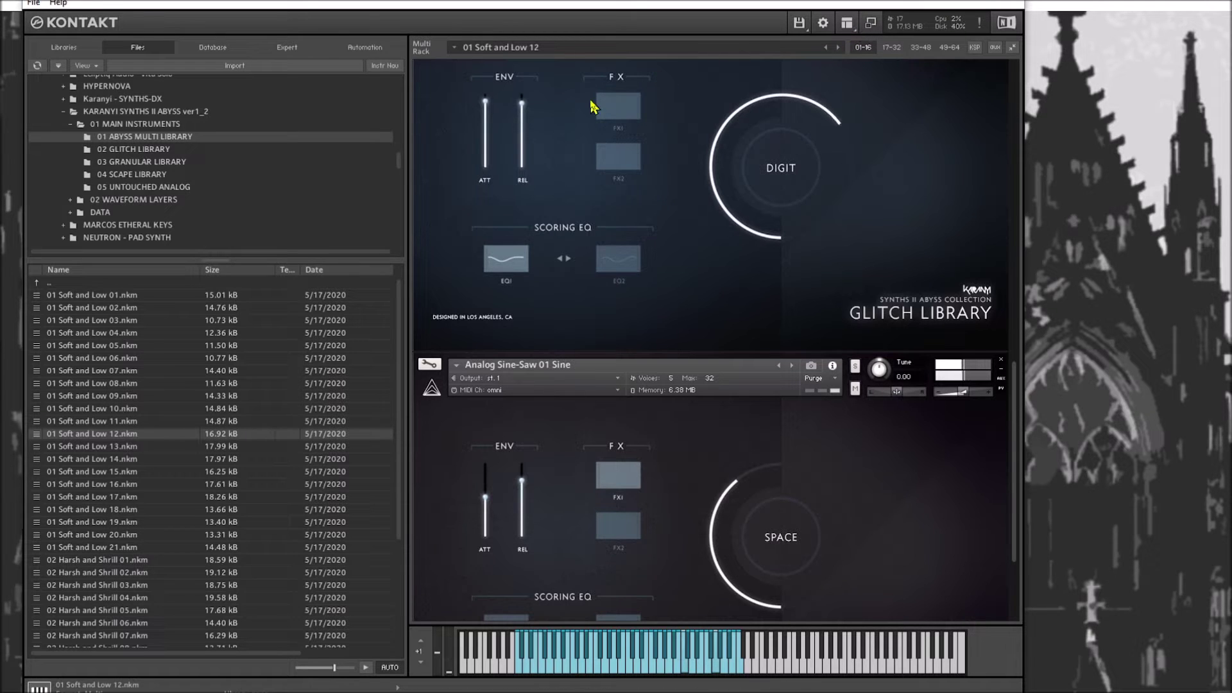
pyautogui.click(603, 265)
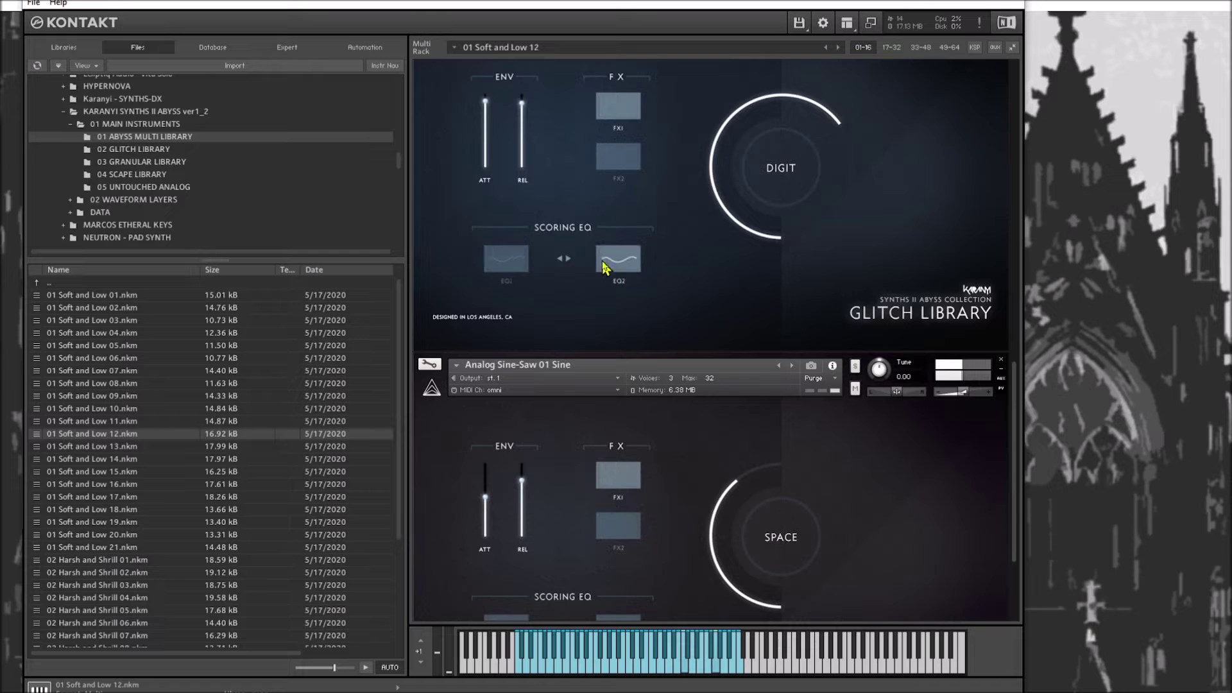
pyautogui.click(564, 259)
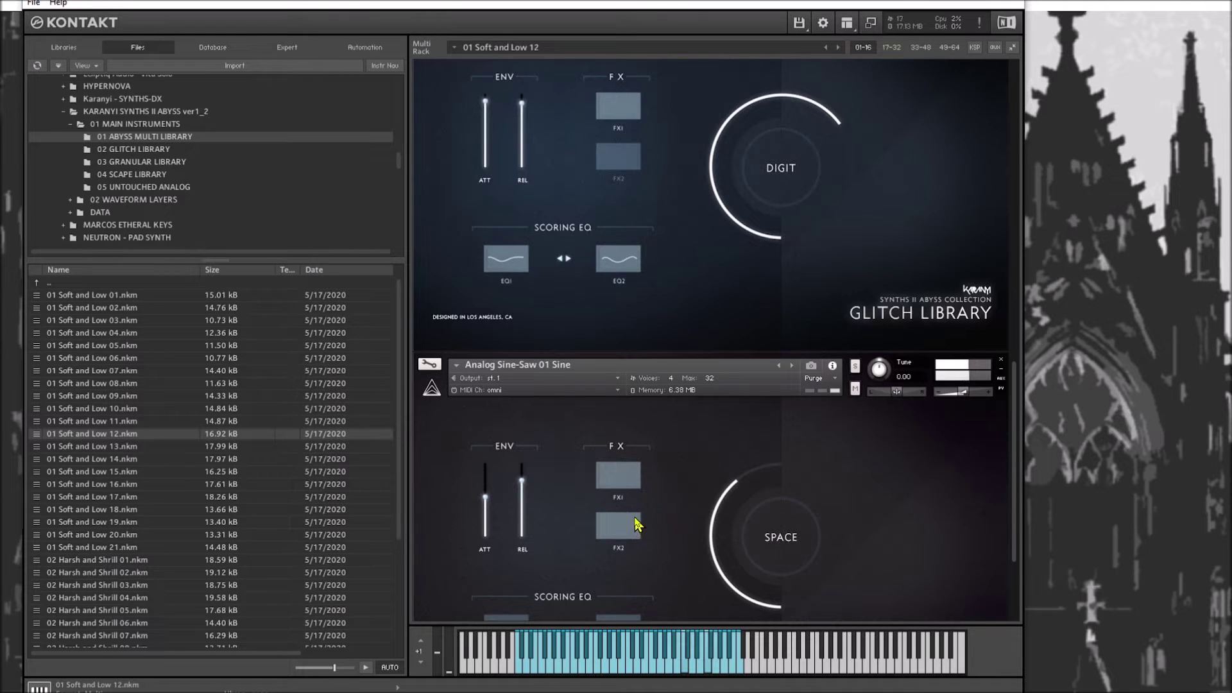
# - On Analog Sine-Saw 01 Sine, raise SPACE to about 70% of its ring, switching FX2 off and toggling FX1 off and back on
pyautogui.moveTo(774, 528); pyautogui.dragTo(814, 455)
pyautogui.click(610, 530)
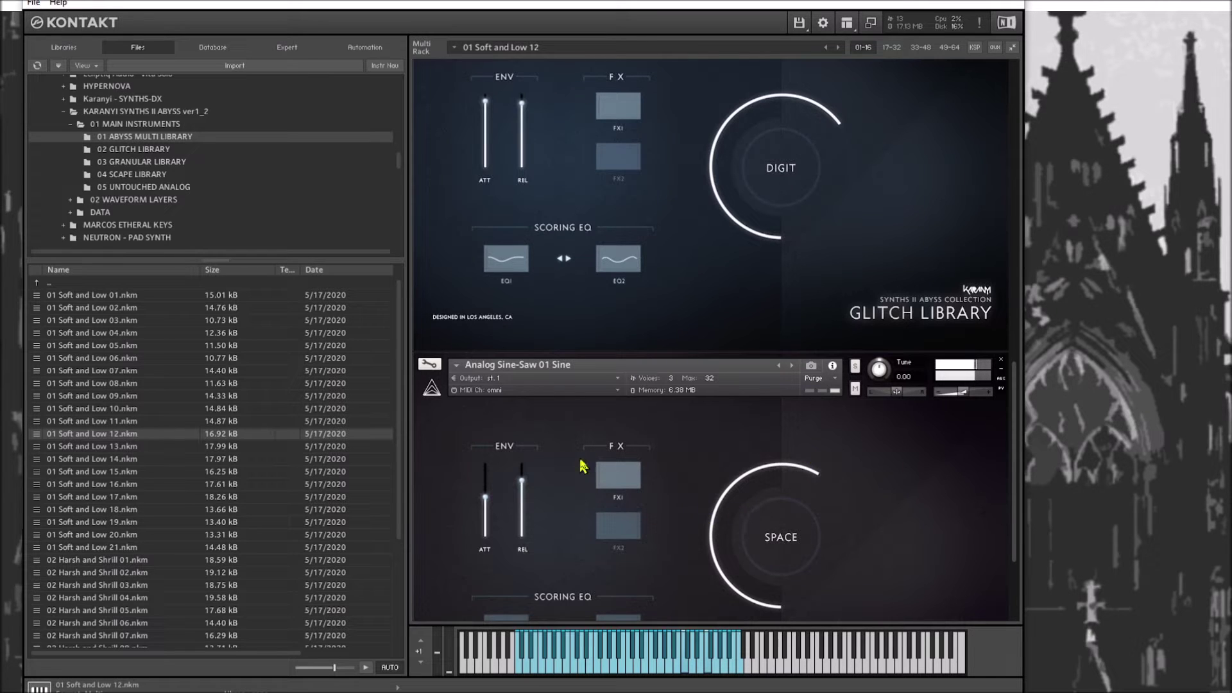
pyautogui.click(627, 477)
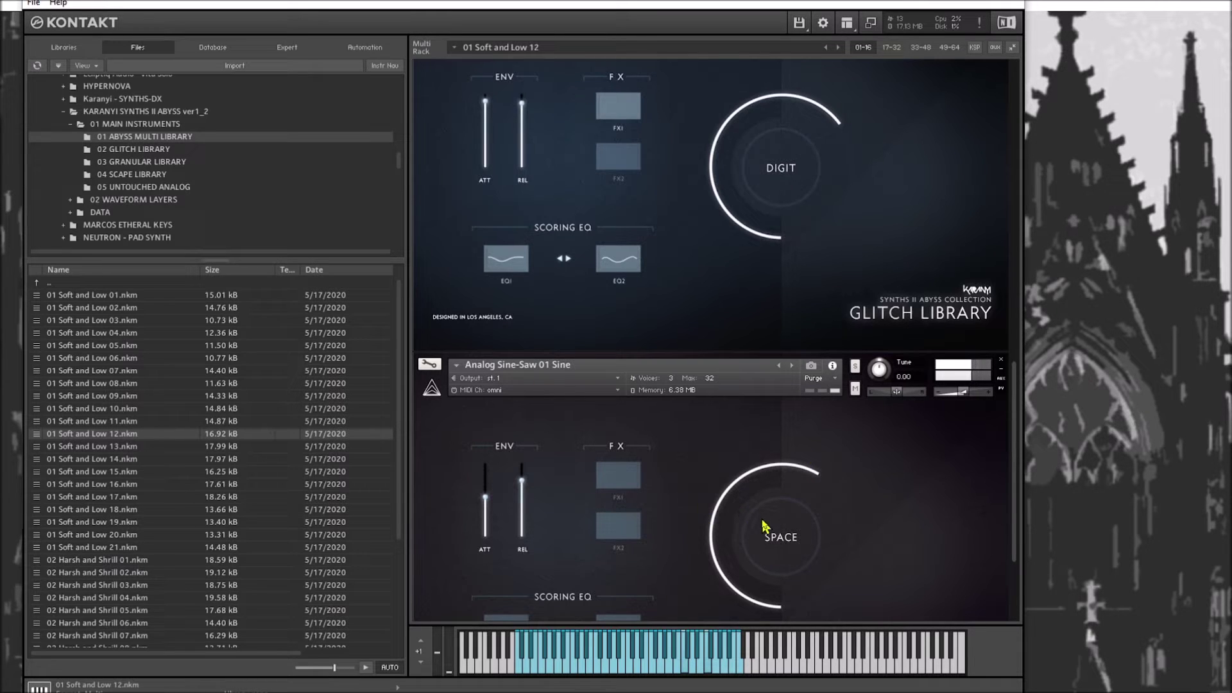
pyautogui.click(637, 485)
pyautogui.scroll(-1, 590, 578)
pyautogui.scroll(-3, 591, 532)
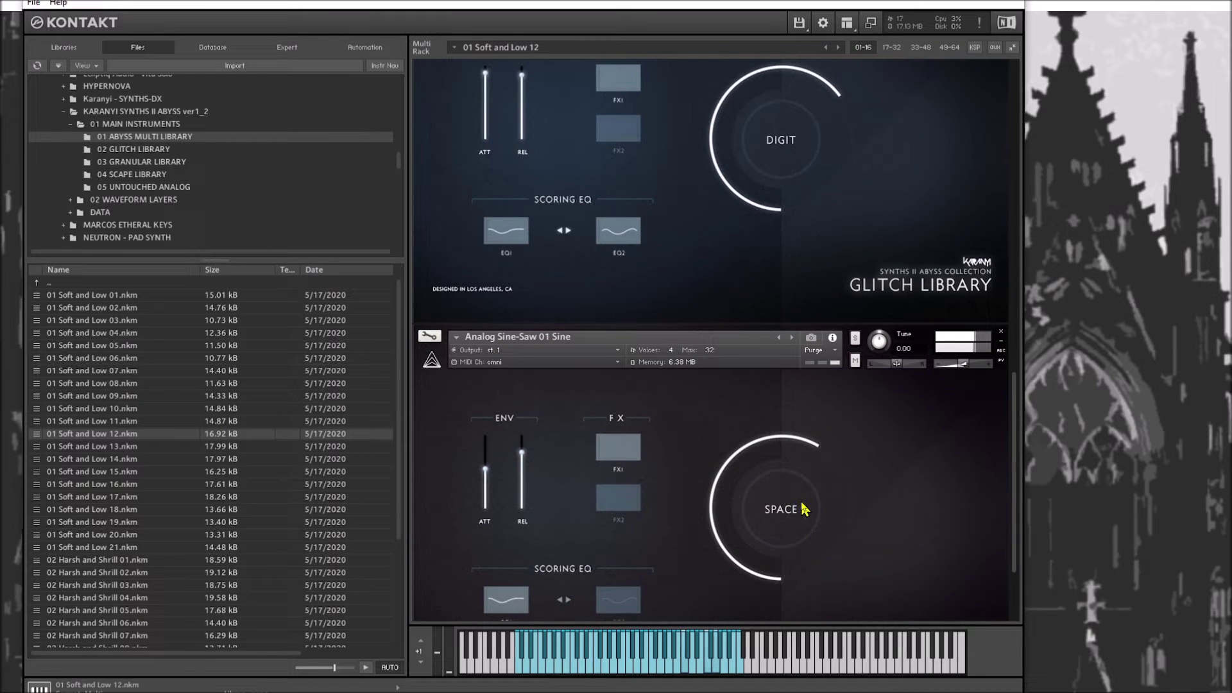
pyautogui.moveTo(804, 509); pyautogui.dragTo(828, 478)
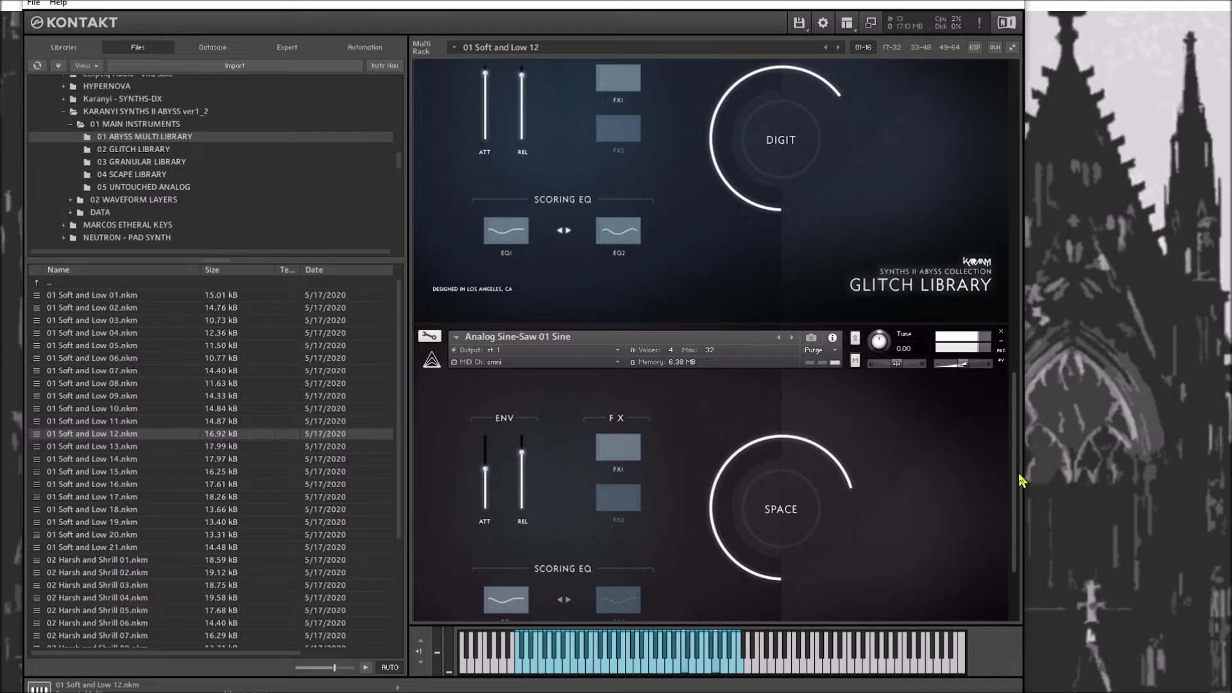
# - Raise the MANGLE dial of 33 Whale 01 Main past halfway and turn up SPACE on the scape instrument above it
pyautogui.moveTo(1023, 488); pyautogui.dragTo(1053, 198)
pyautogui.moveTo(796, 555); pyautogui.dragTo(794, 454)
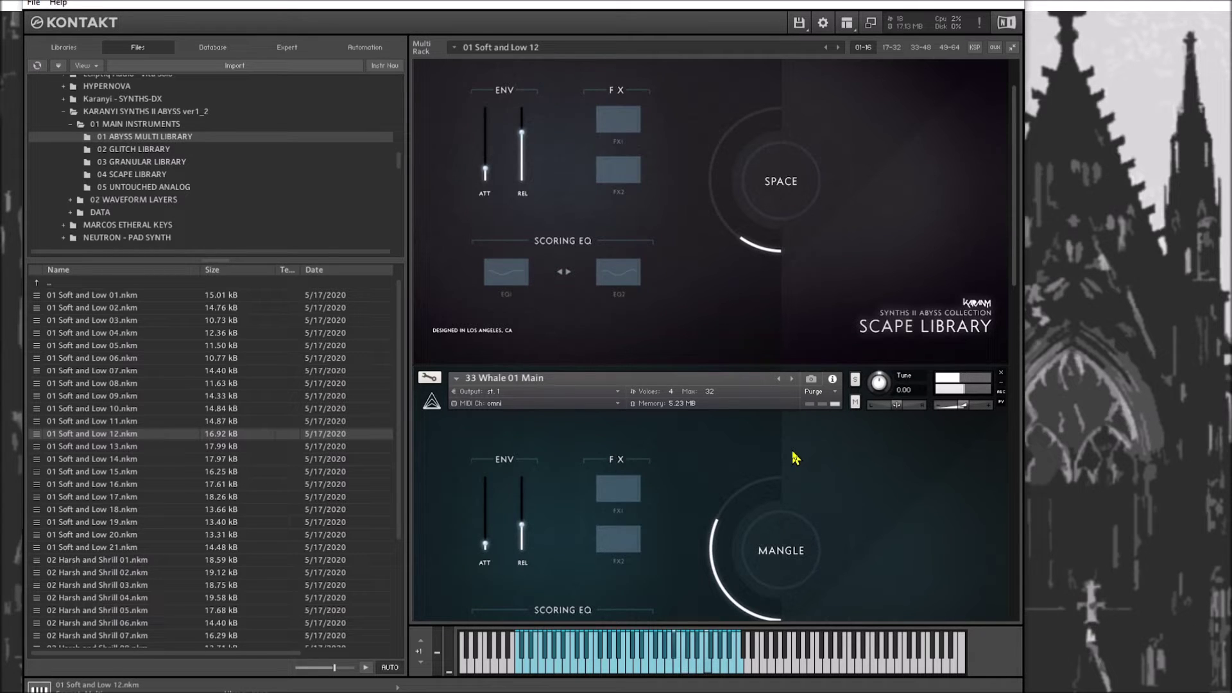
pyautogui.moveTo(770, 542); pyautogui.dragTo(791, 488)
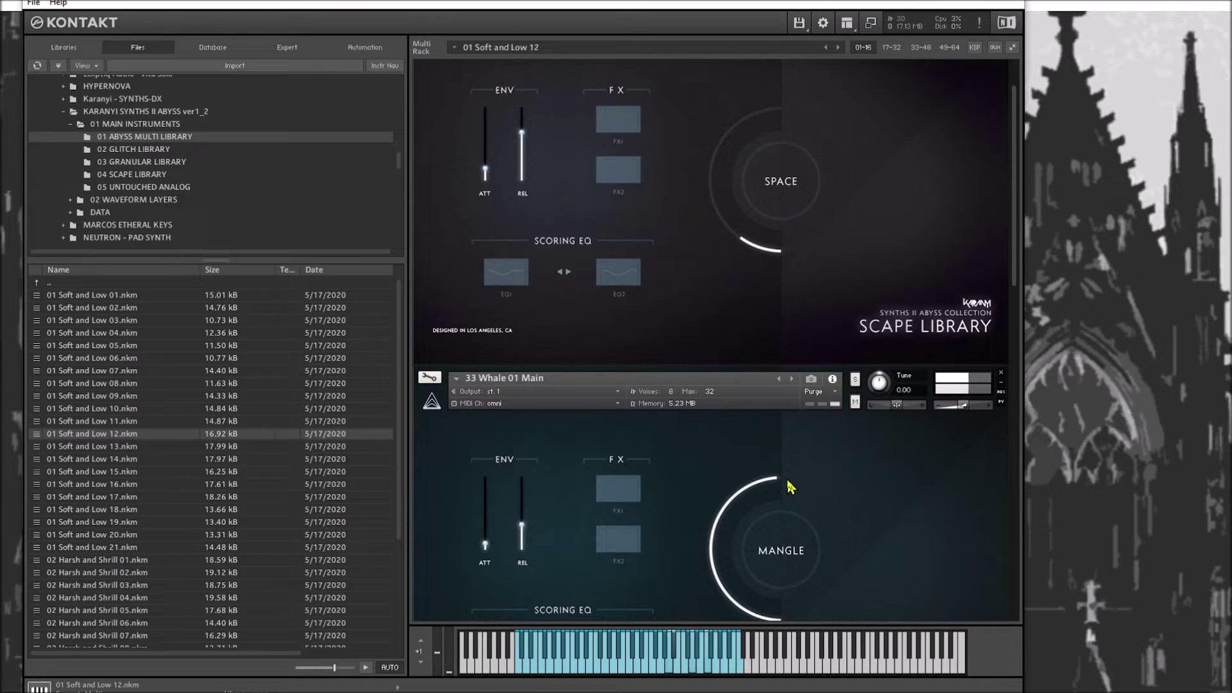
pyautogui.moveTo(790, 487); pyautogui.dragTo(818, 385)
pyautogui.moveTo(784, 175); pyautogui.dragTo(784, 32)
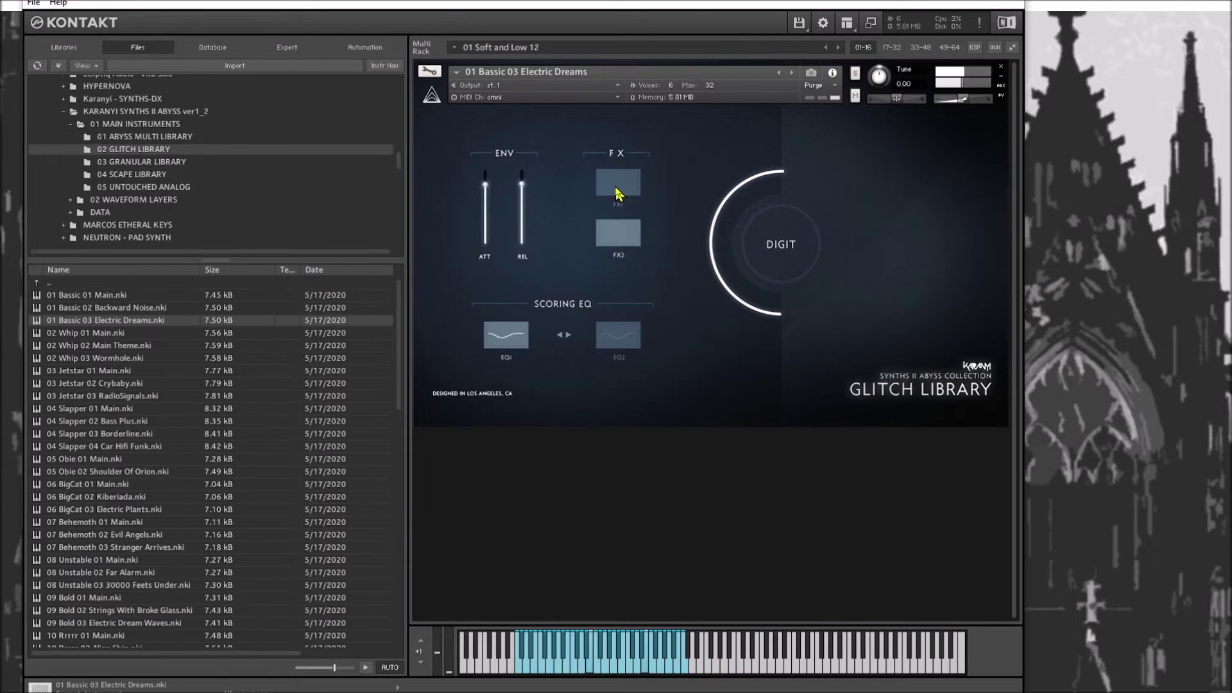
# - On 01 Bassic 03 Electric Dreams, turn on FX1 and lower the DIGIT dial to its minimum
pyautogui.moveTo(778, 243); pyautogui.dragTo(834, 429)
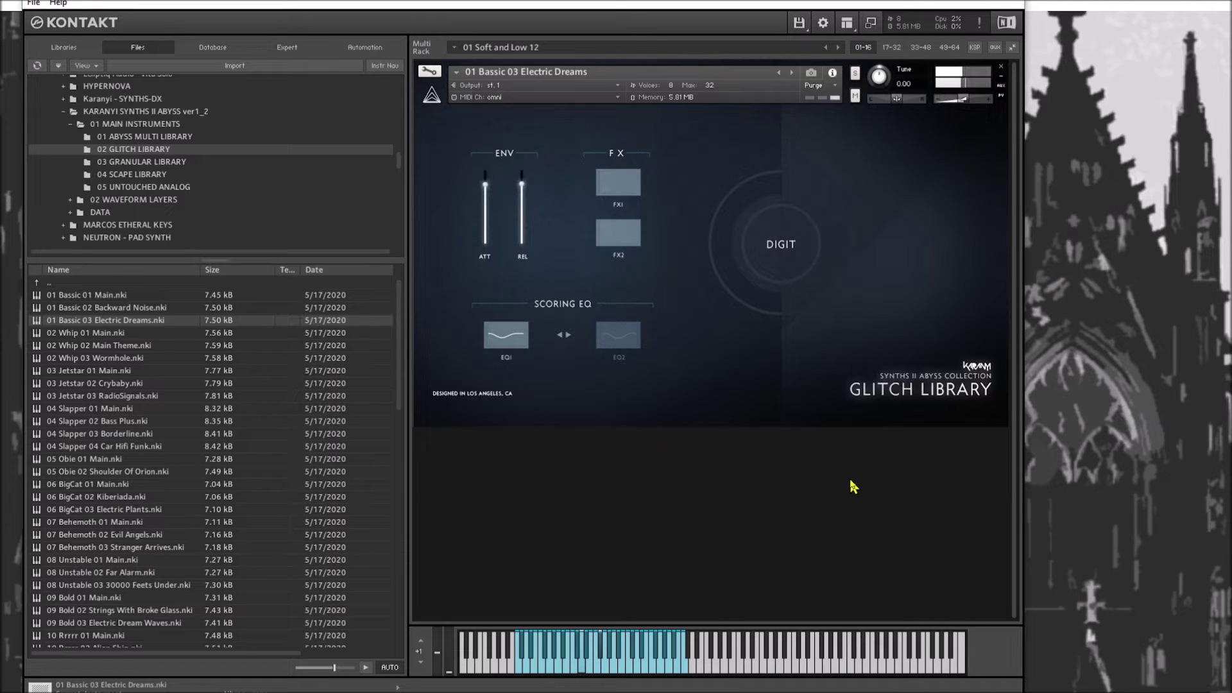
# - Lower the attack slightly on 01 Bassic 03 Electric Dreams and replace the instrument with 02 Whip 02 Main Theme
pyautogui.moveTo(492, 193); pyautogui.dragTo(486, 243)
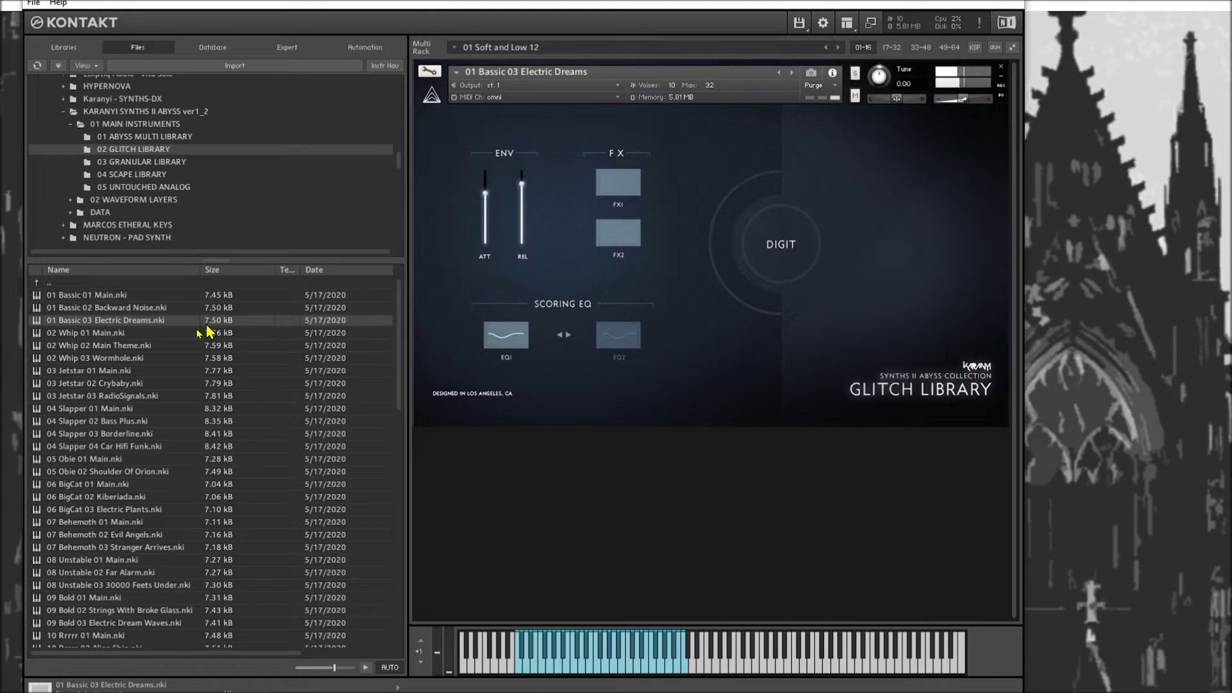
pyautogui.click(107, 348)
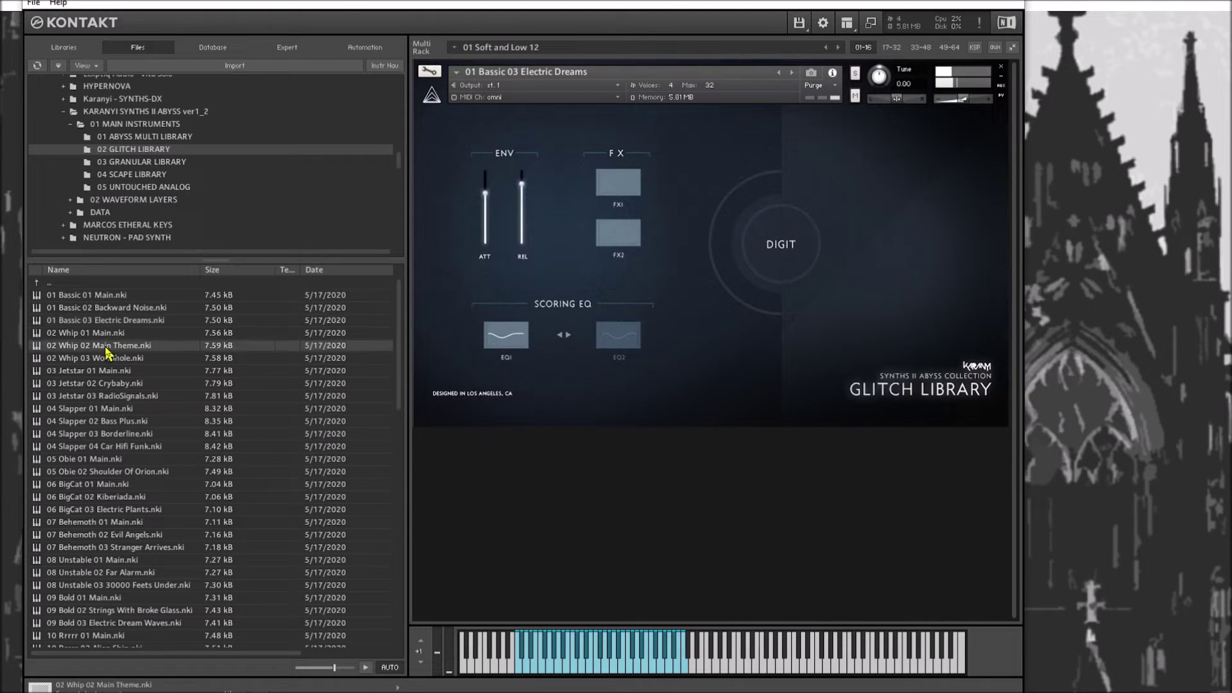
pyautogui.moveTo(107, 351); pyautogui.dragTo(637, 336)
pyautogui.click(637, 431)
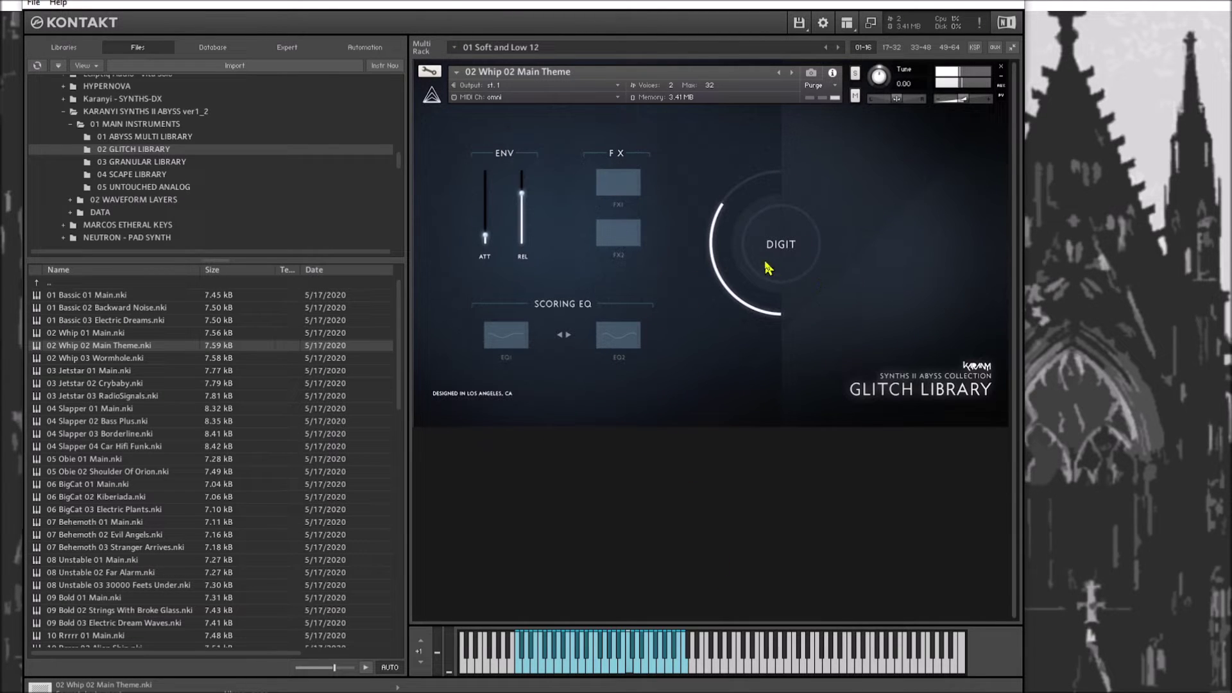
# - On 02 Whip 02 Main Theme, sweep DIGIT down to about 10%, raise it to just under half, and turn on FX1
pyautogui.moveTo(768, 273); pyautogui.dragTo(791, 367)
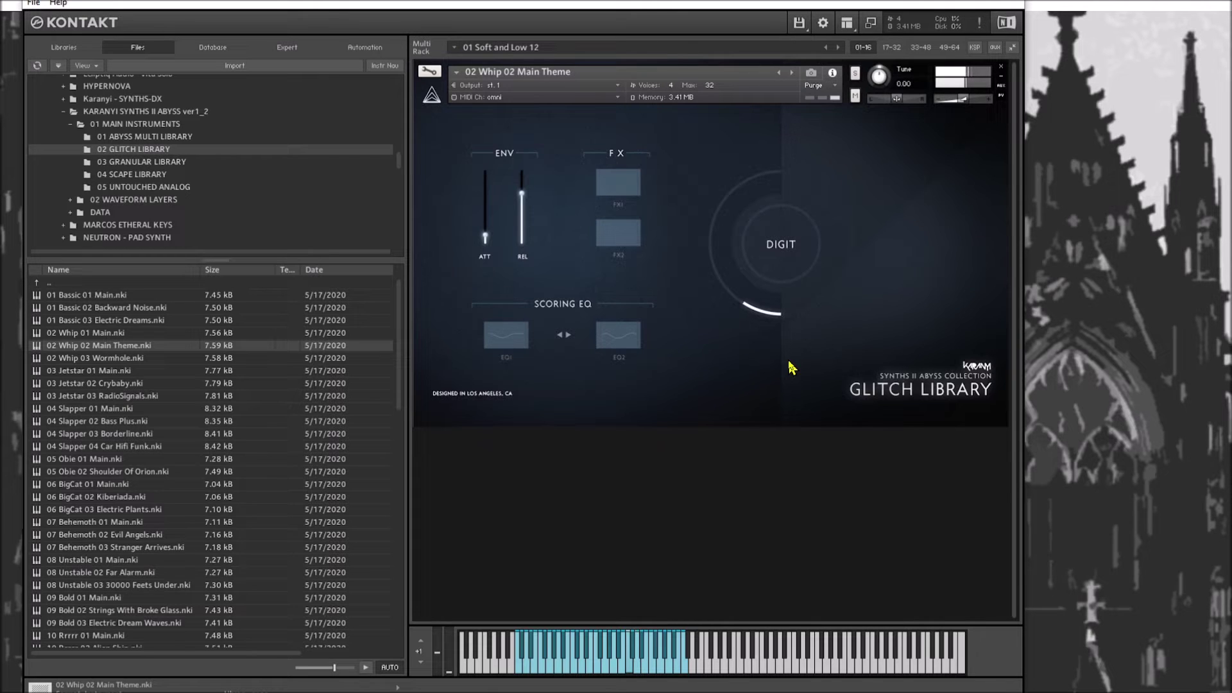
pyautogui.moveTo(793, 365); pyautogui.dragTo(793, 230)
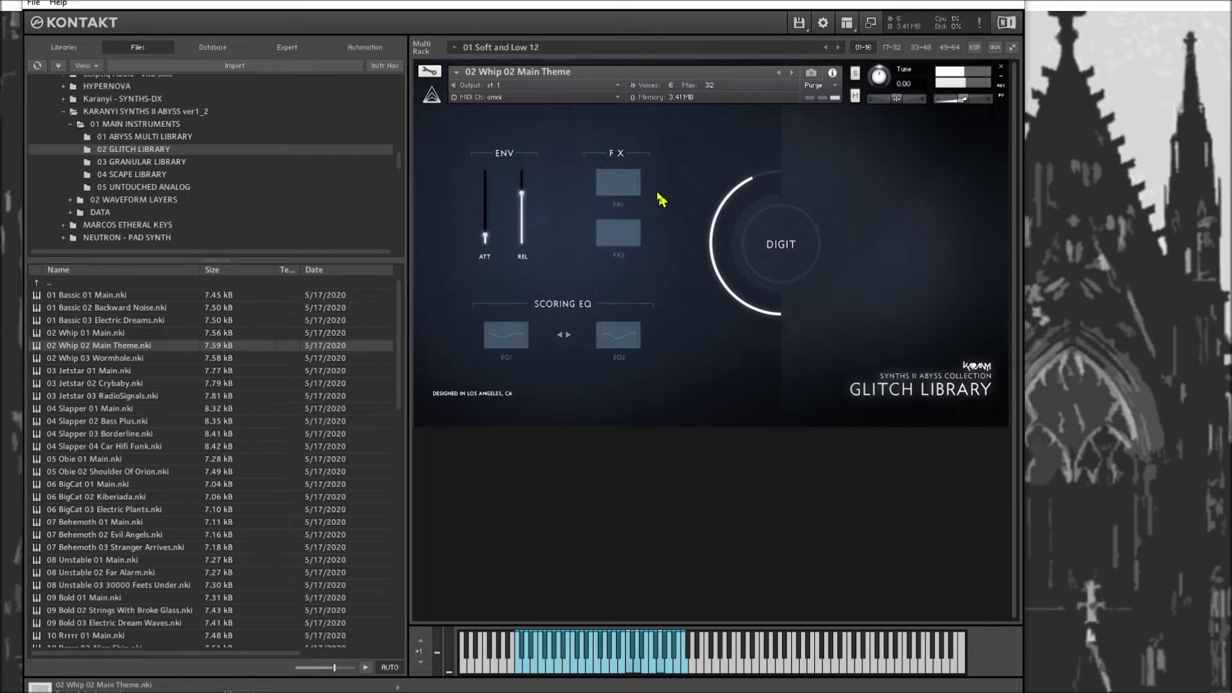
pyautogui.click(621, 182)
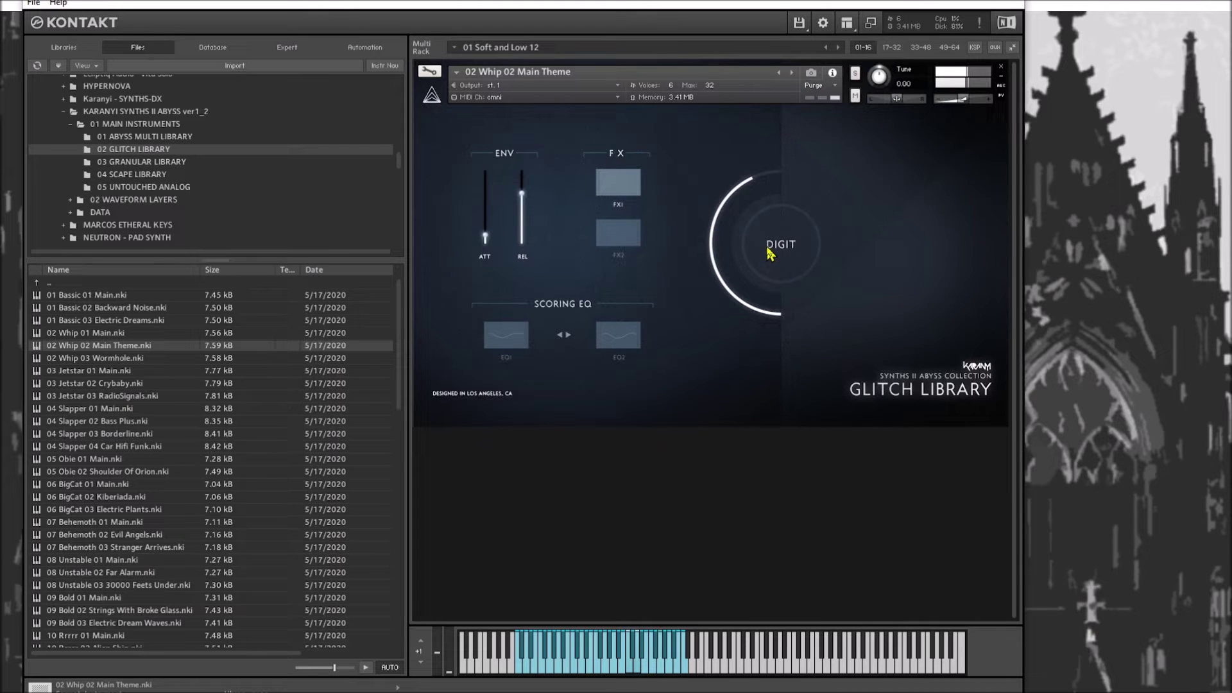
# - Raise DIGIT to about three-quarters, ease it back to about two-thirds, and turn on FX2 while trying EQ2
pyautogui.moveTo(770, 254); pyautogui.dragTo(788, 223)
pyautogui.moveTo(789, 218); pyautogui.dragTo(804, 200)
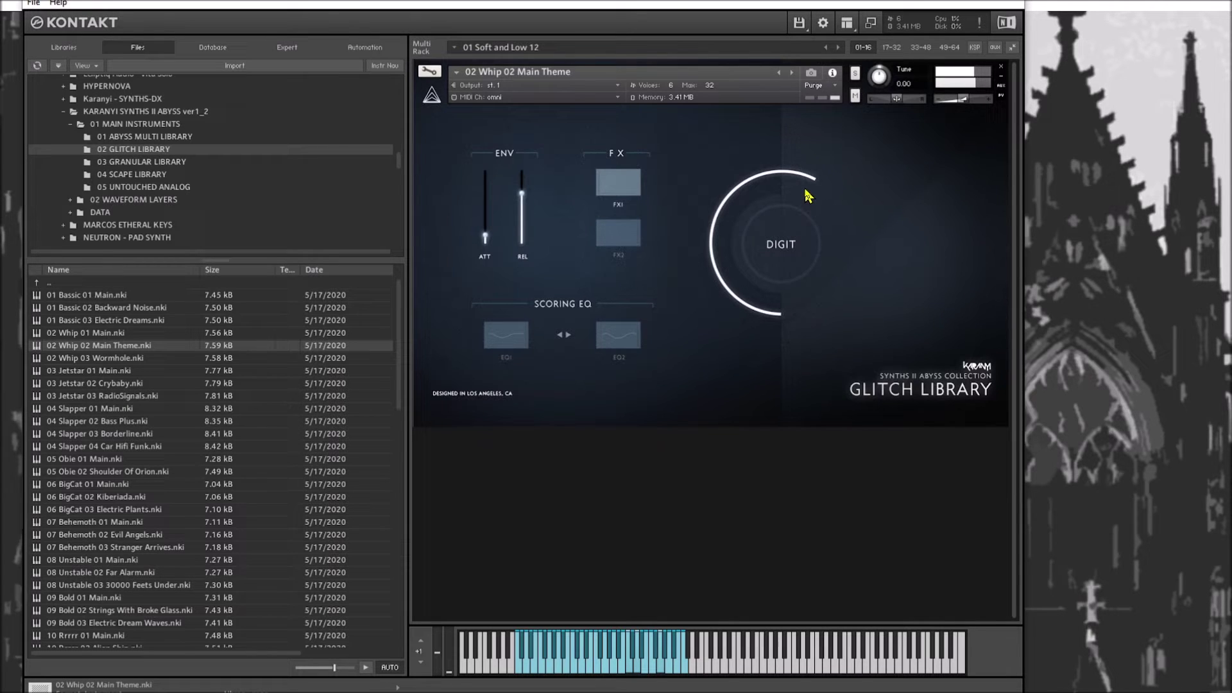
pyautogui.moveTo(806, 187); pyautogui.dragTo(820, 166)
pyautogui.moveTo(794, 238); pyautogui.dragTo(811, 207)
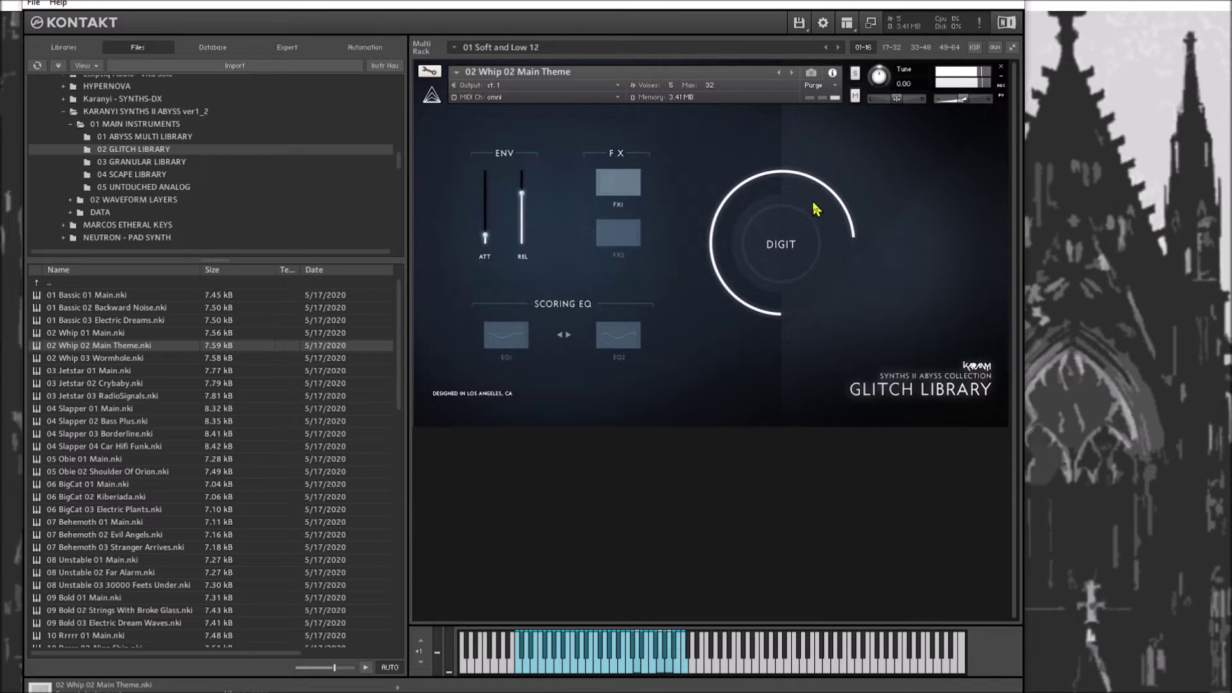
pyautogui.moveTo(813, 202); pyautogui.dragTo(816, 199)
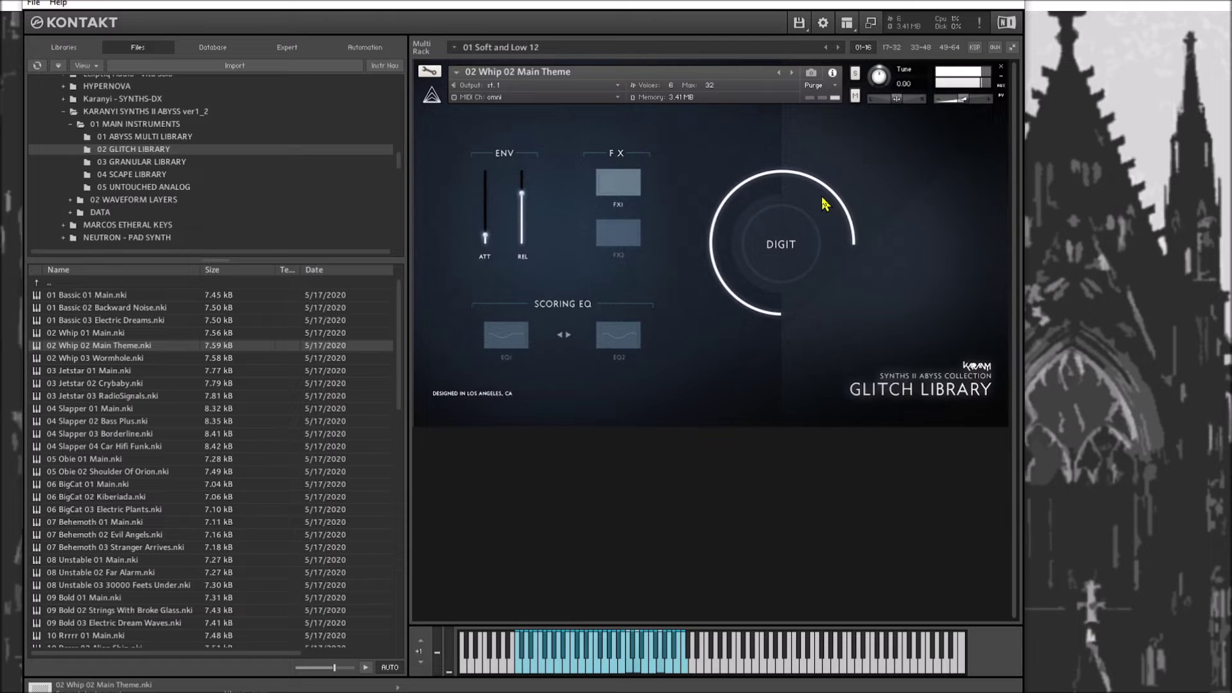
pyautogui.moveTo(825, 204); pyautogui.dragTo(842, 239)
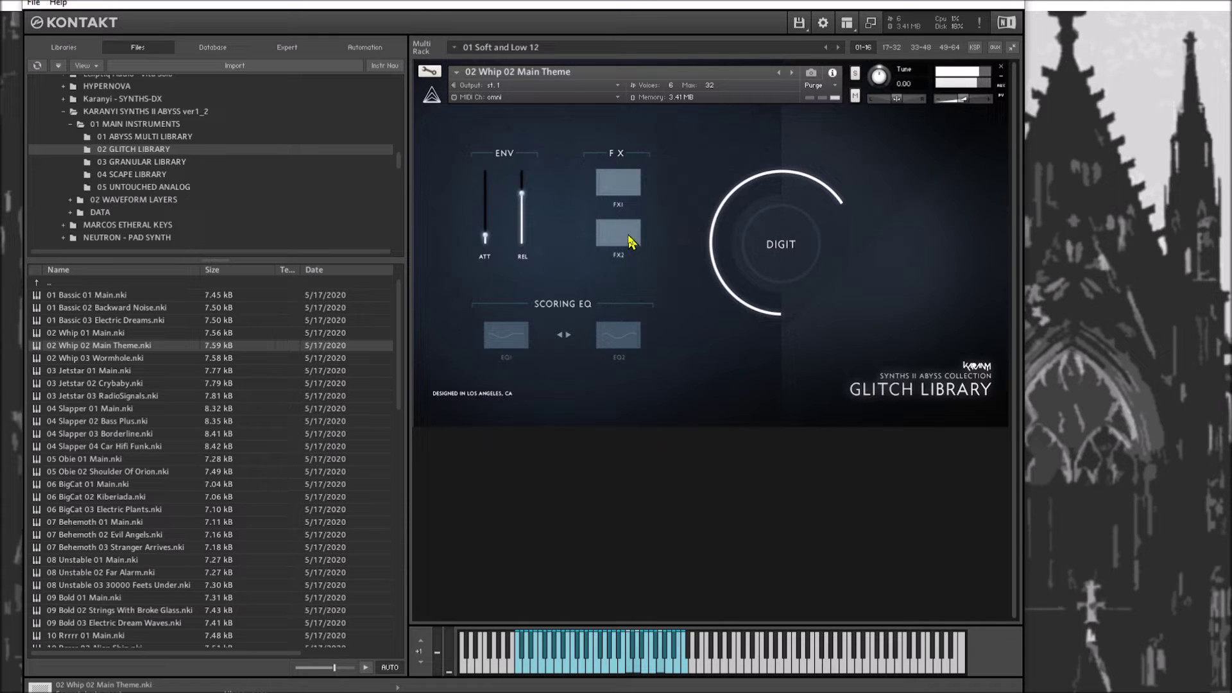
pyautogui.click(625, 347)
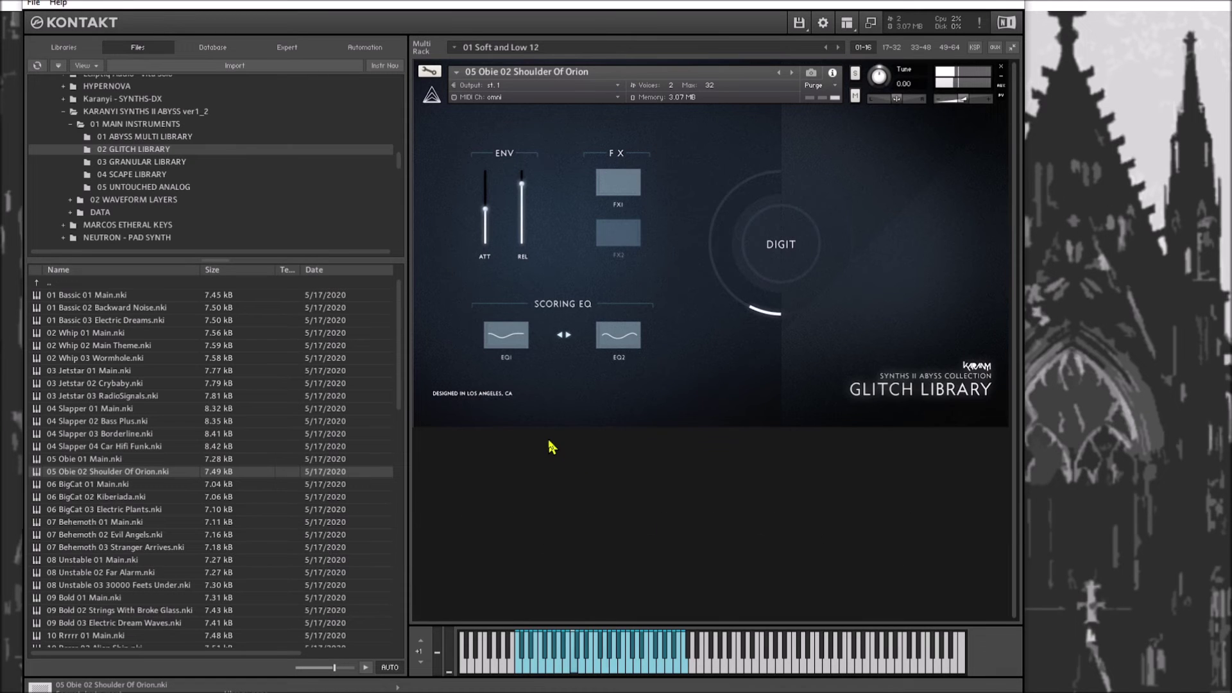
# - On 05 Obie 02 Shoulder Of Orion, raise DIGIT to about three-quarters and turn on FX2
pyautogui.moveTo(775, 252); pyautogui.dragTo(963, 6)
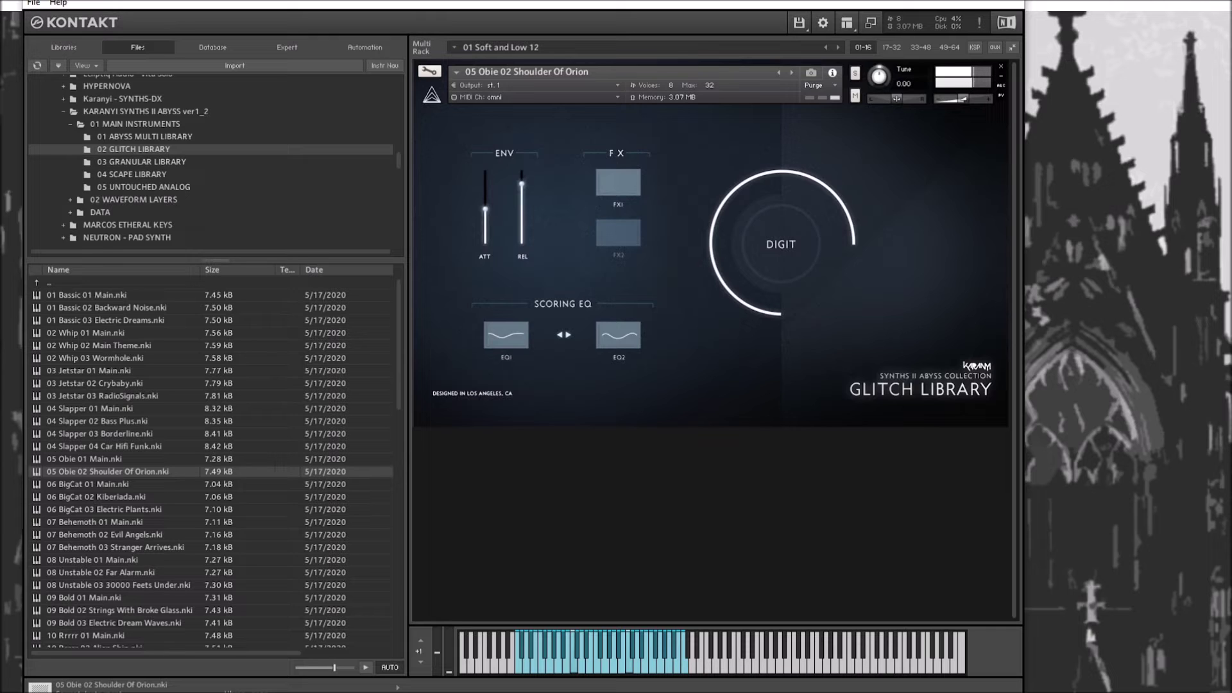
pyautogui.click(611, 228)
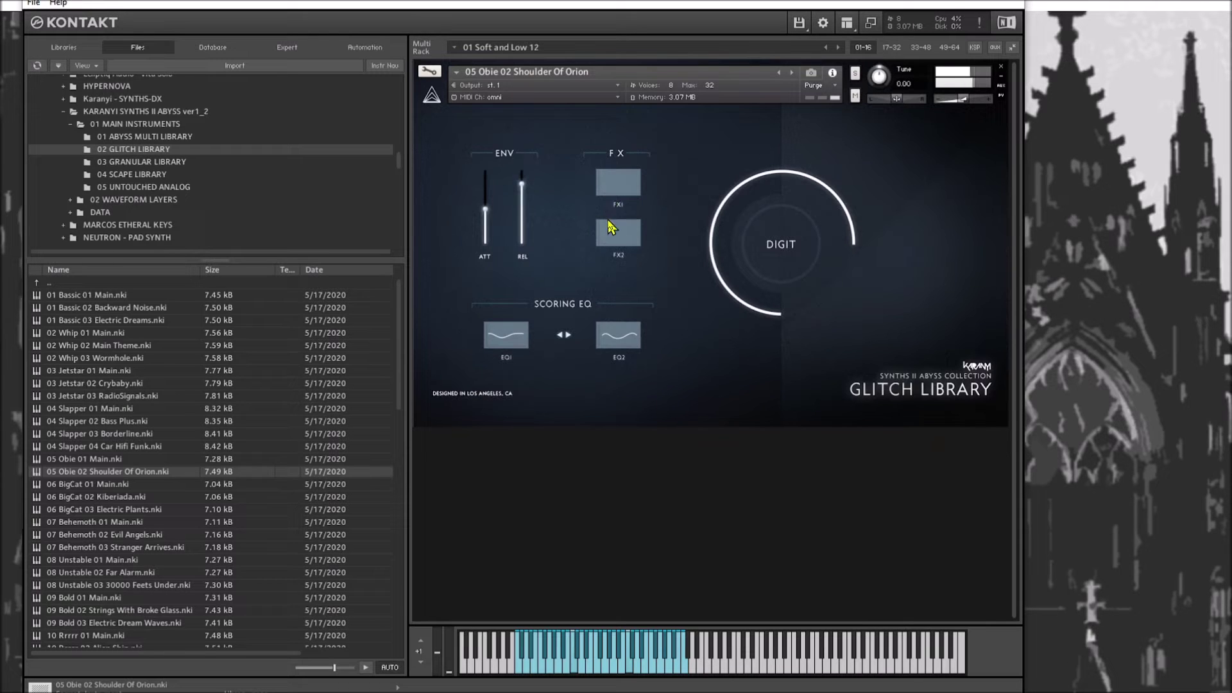
# - Compare EQ1 and EQ2 by toggling them, leave both switched off, and lower DIGIT to about 15%
pyautogui.click(618, 340)
pyautogui.click(517, 340)
pyautogui.click(507, 349)
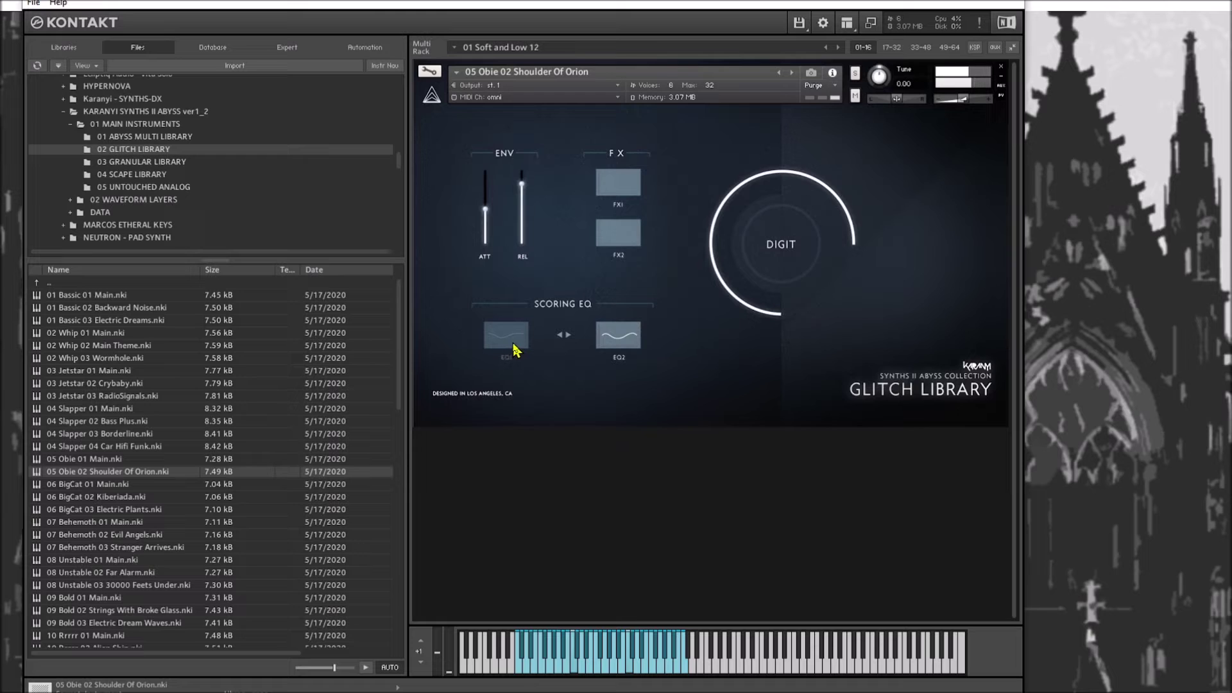
pyautogui.click(515, 344)
pyautogui.click(618, 341)
pyautogui.click(623, 345)
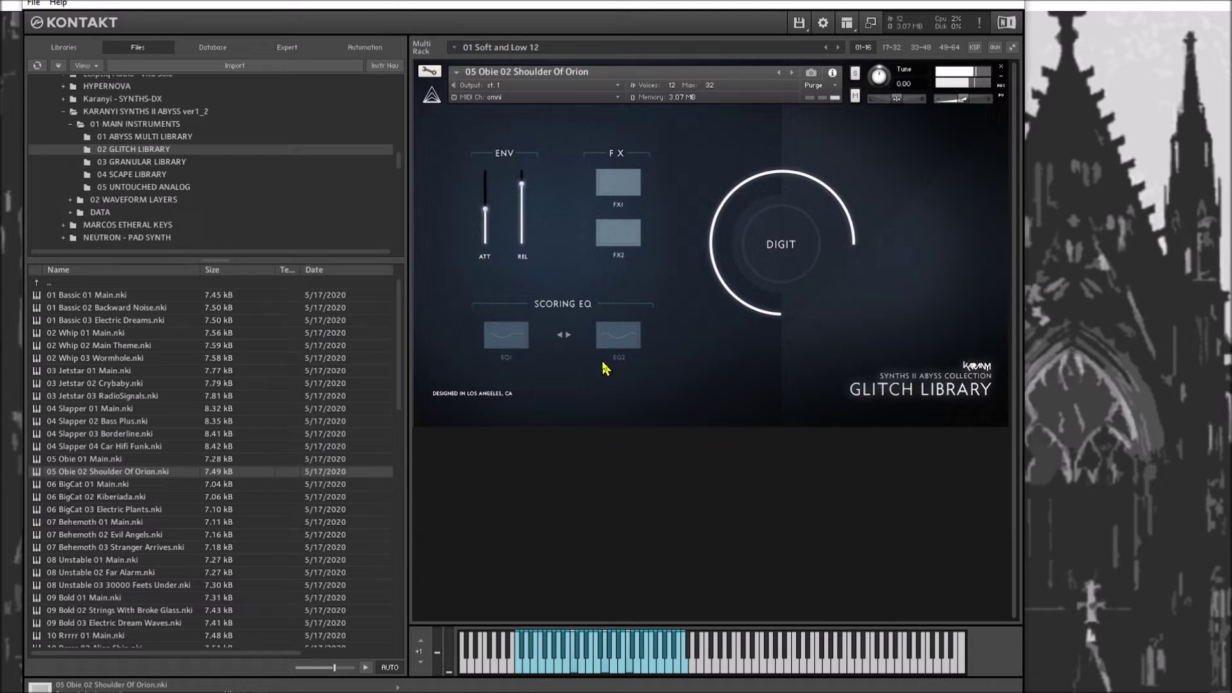
pyautogui.moveTo(765, 258); pyautogui.dragTo(748, 491)
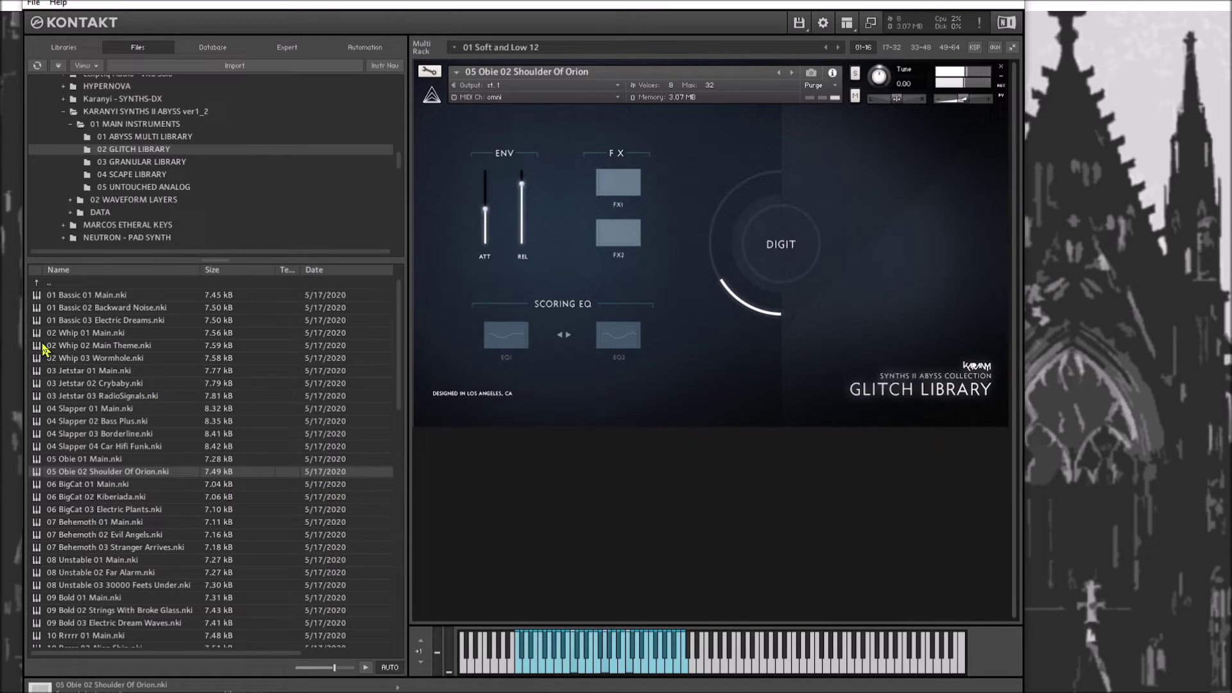
# - Open the 03 GRANULAR LIBRARY folder and load its 000 Main Patch in place of the current instrument
pyautogui.click(152, 164)
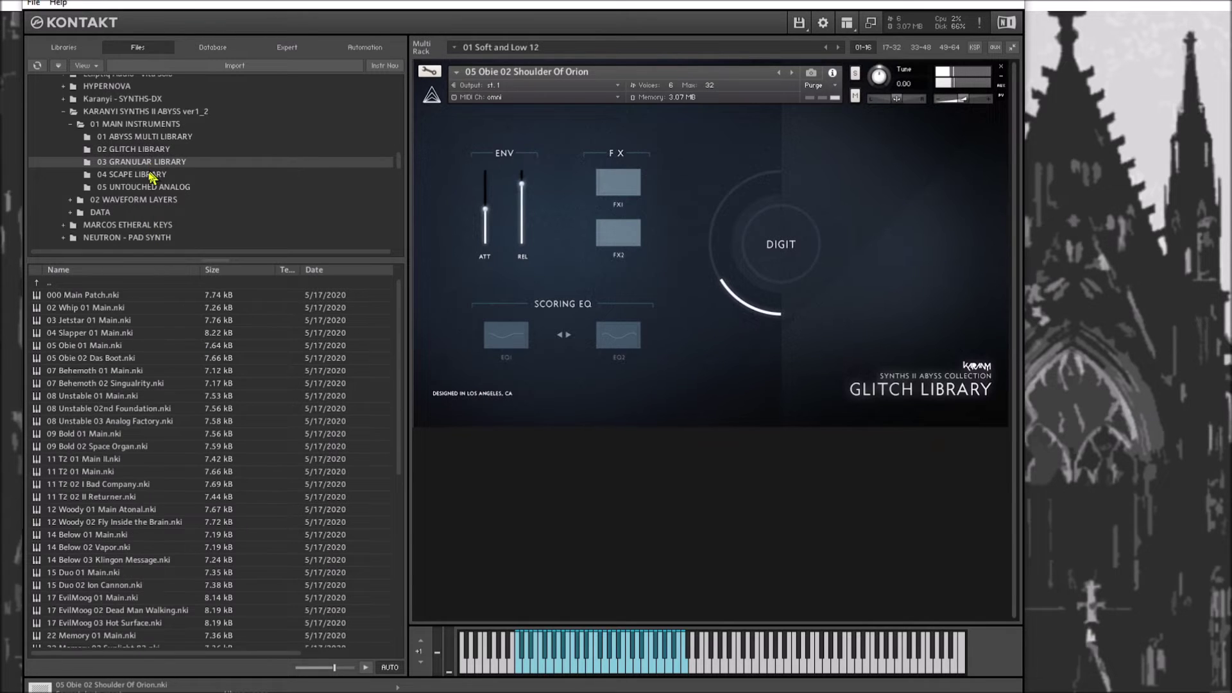
pyautogui.doubleClick(90, 295)
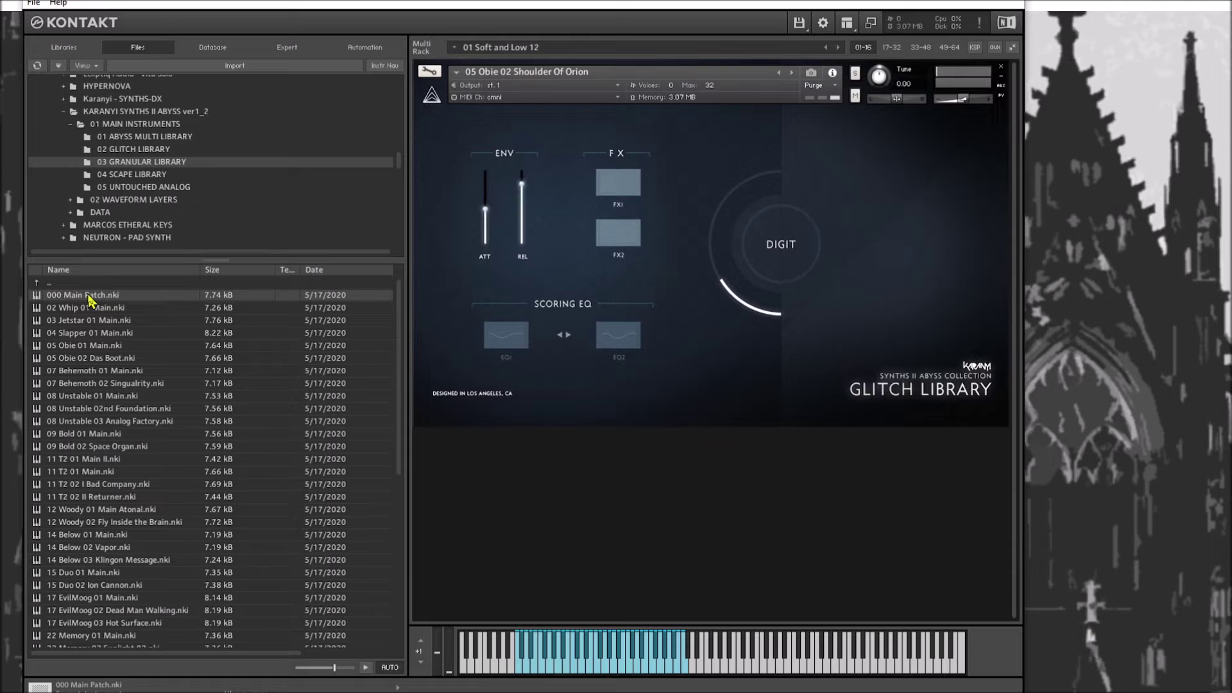
pyautogui.click(634, 431)
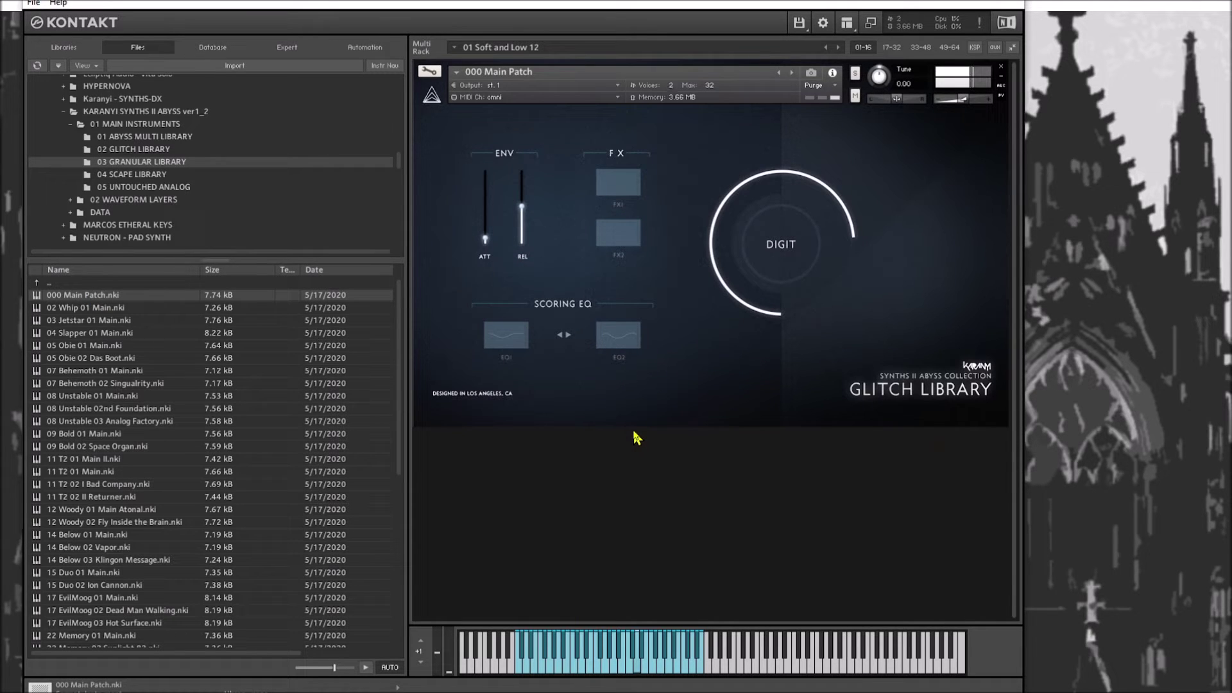
# - Load 08 Unstable 01 Main, raise its attack to about 60% and release to about 80%, and turn on FX1
pyautogui.doubleClick(84, 396)
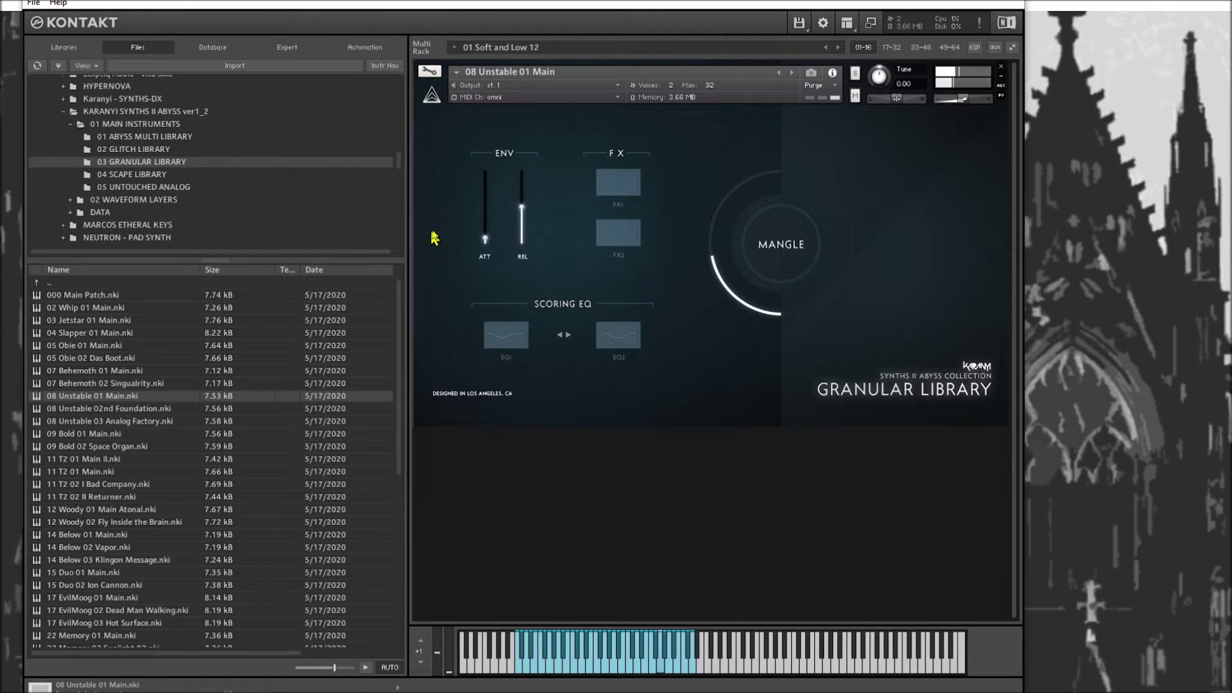
pyautogui.moveTo(493, 212); pyautogui.dragTo(500, 175)
pyautogui.moveTo(523, 236); pyautogui.dragTo(527, 170)
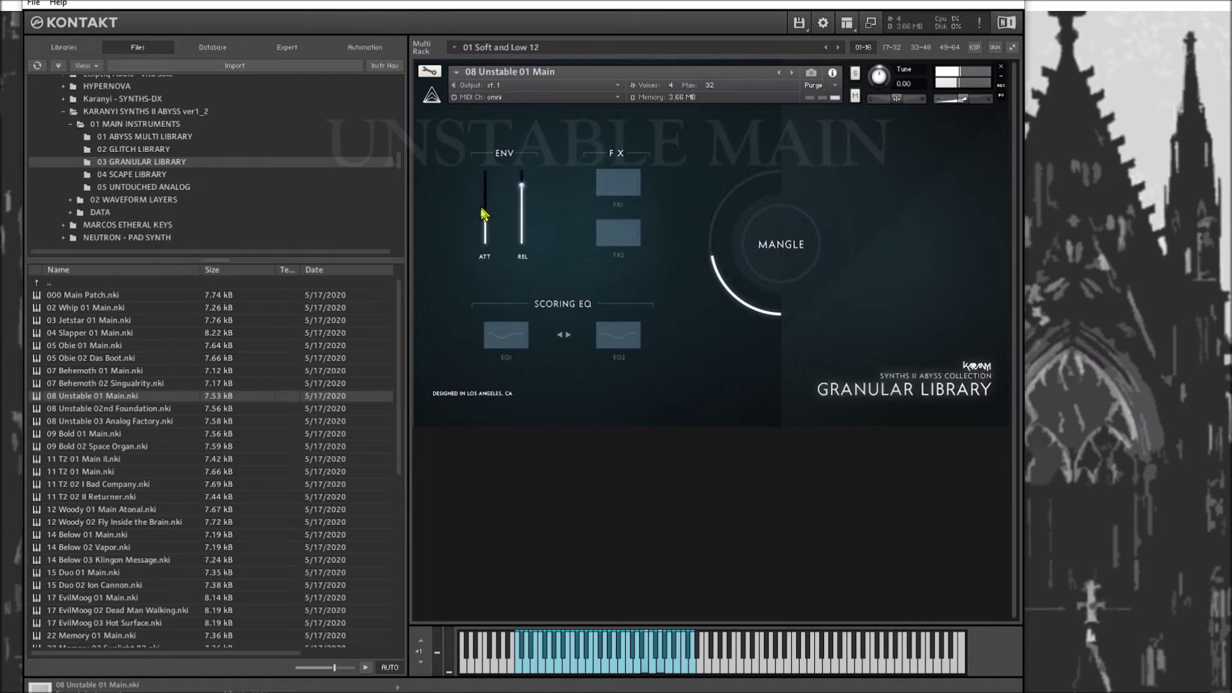
pyautogui.moveTo(496, 199); pyautogui.dragTo(499, 190)
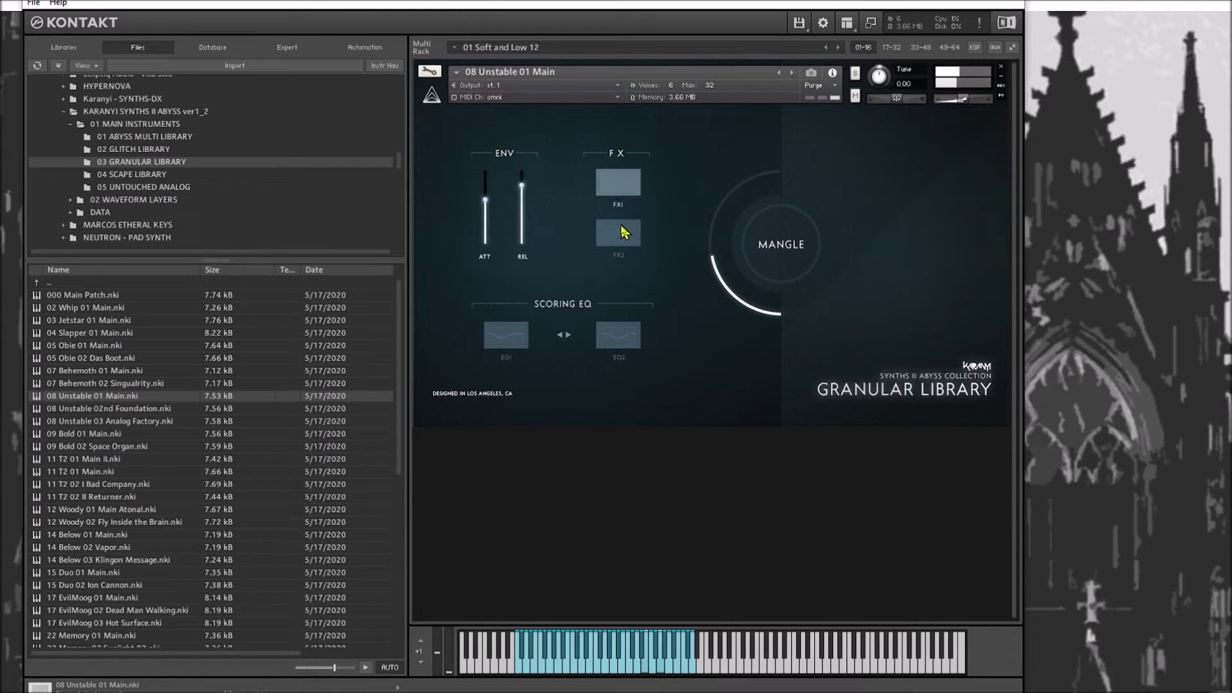
# - On 08 Unstable 01 Main, turn on FX2 and EQ1 while sweeping MANGLE up to about 80% and down to about 15%
pyautogui.moveTo(801, 275); pyautogui.dragTo(852, 91)
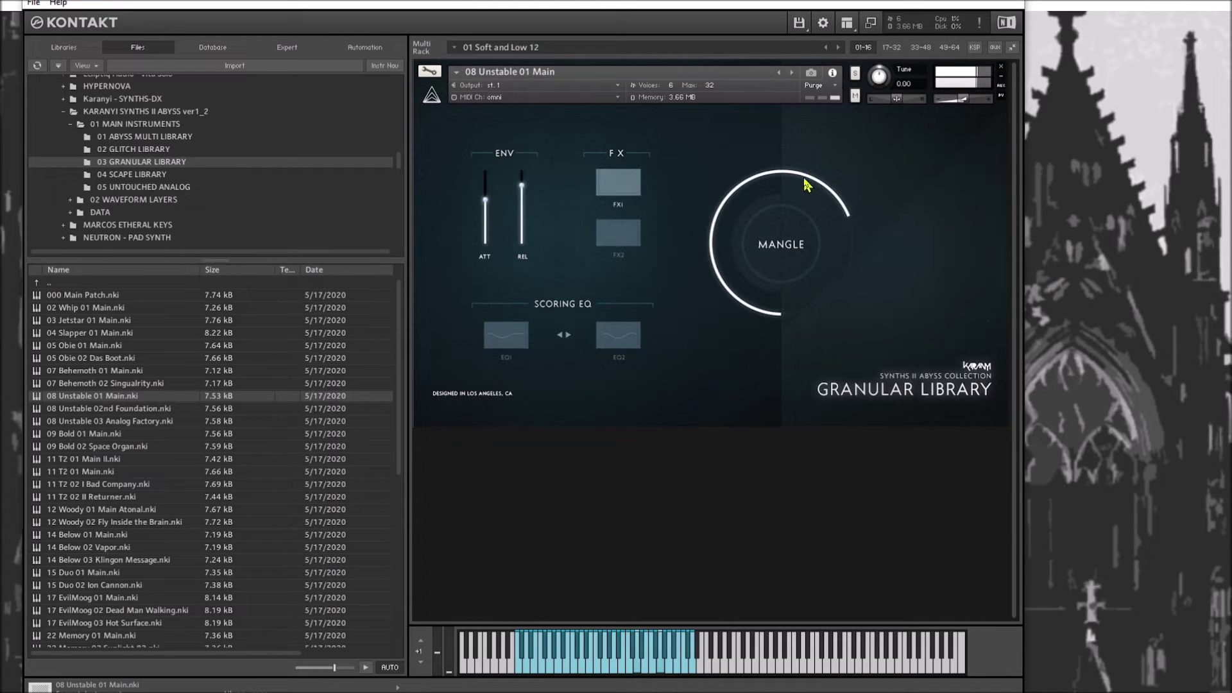
pyautogui.click(618, 238)
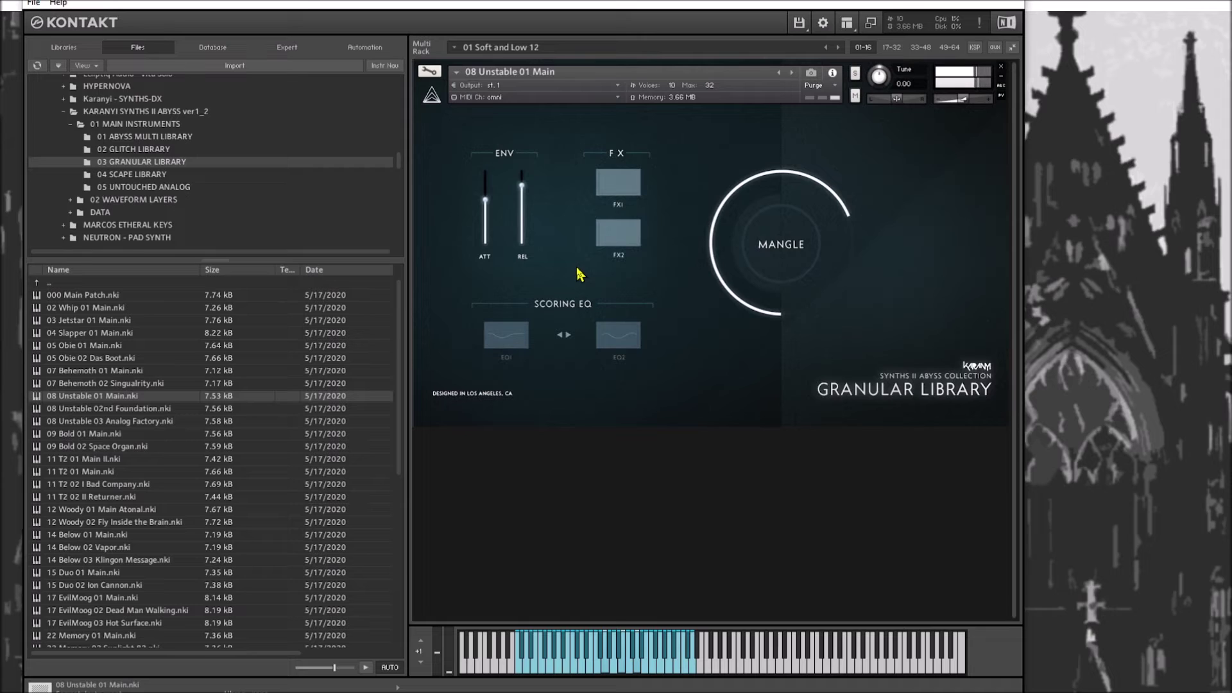
pyautogui.click(500, 343)
pyautogui.moveTo(756, 240); pyautogui.dragTo(797, 198)
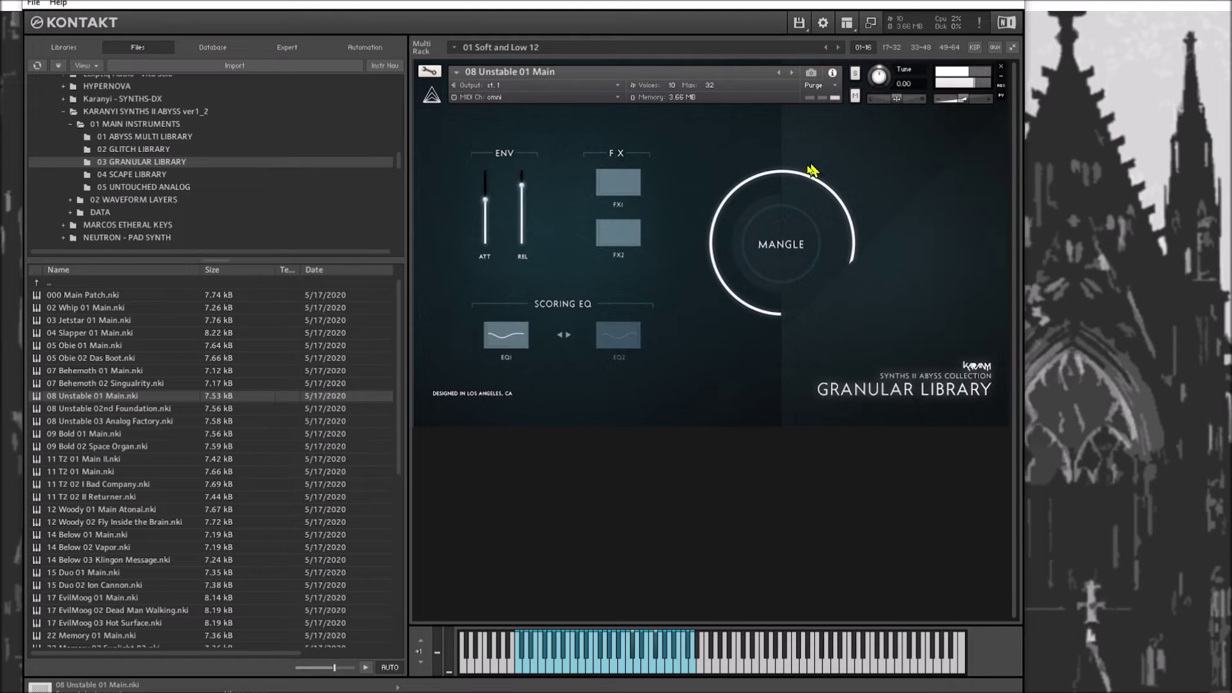
pyautogui.moveTo(765, 235); pyautogui.dragTo(846, 495)
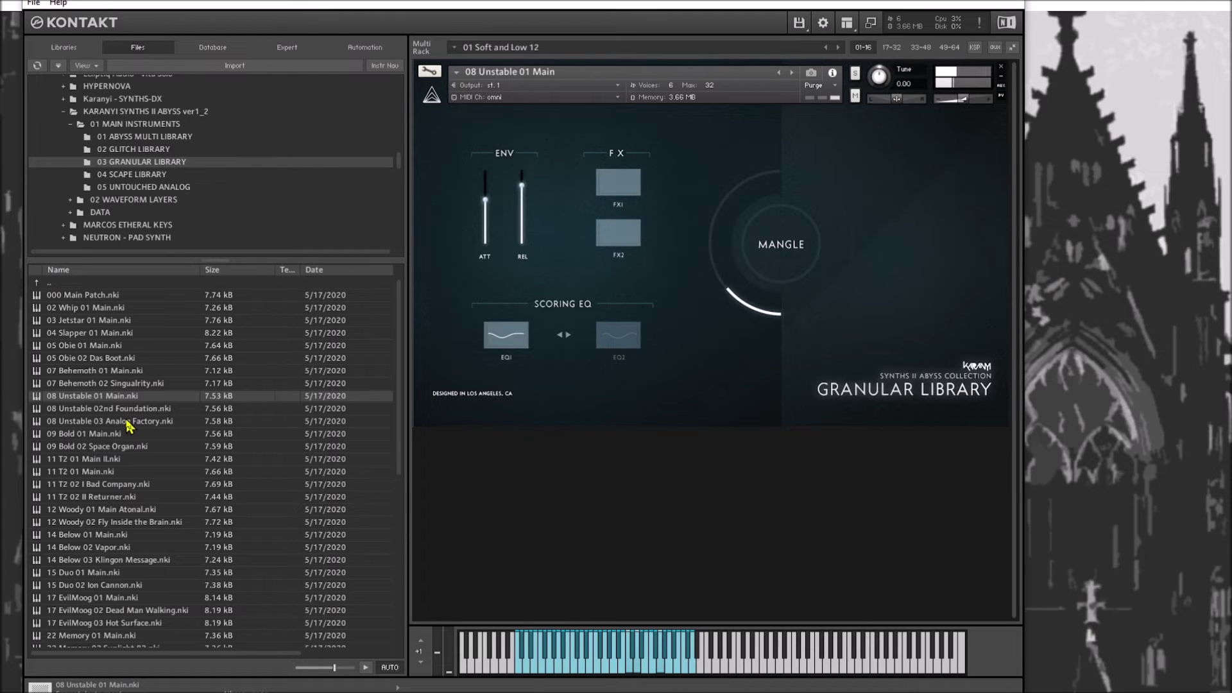
# - Replace the instrument with 08 Unstable 03 Analog Factory and raise its MANGLE dial past 60%
pyautogui.moveTo(128, 425); pyautogui.dragTo(619, 201)
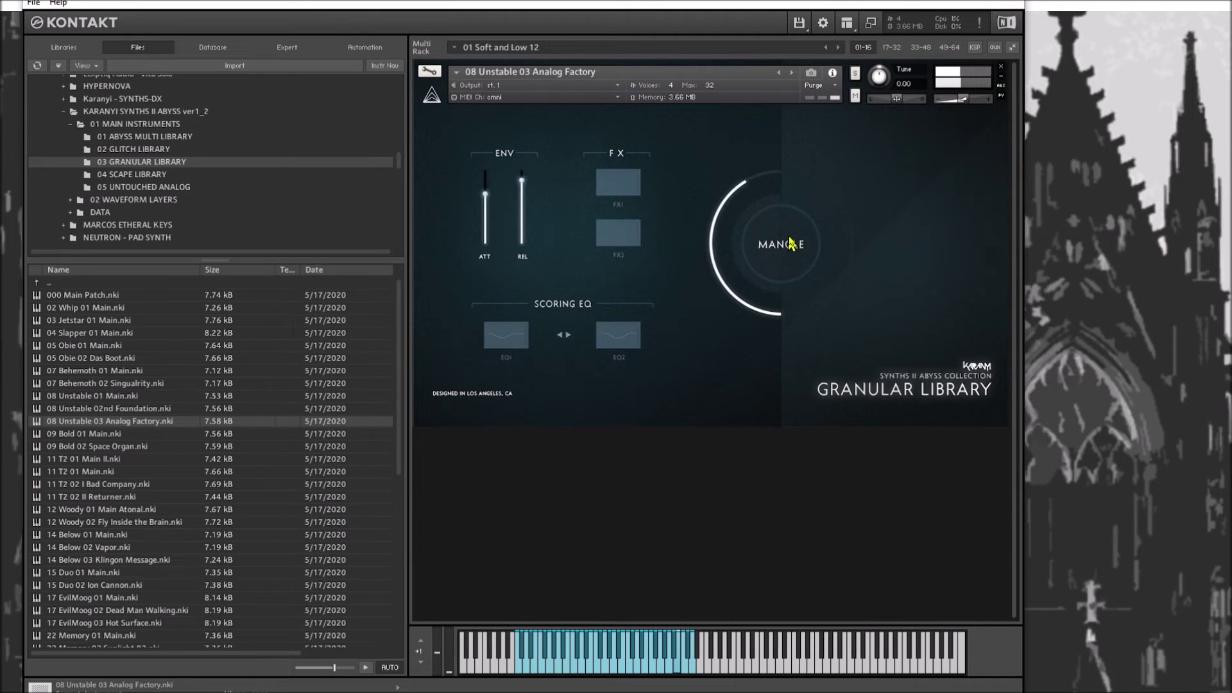
pyautogui.moveTo(813, 213); pyautogui.dragTo(829, 178)
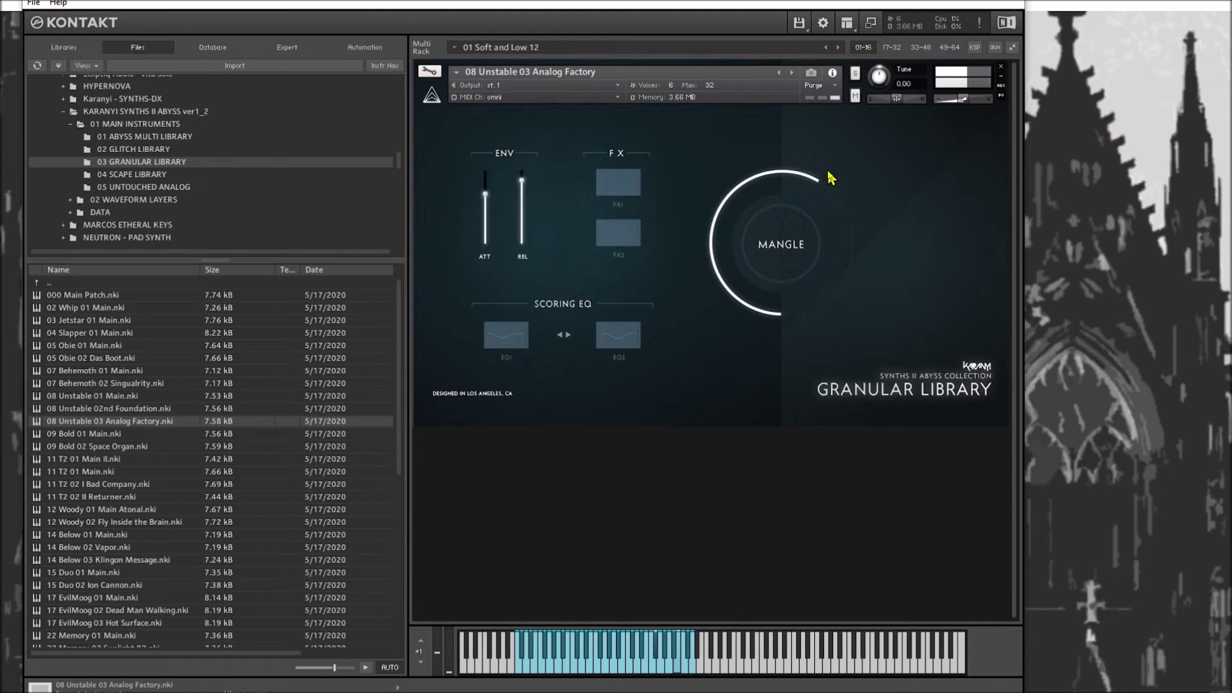
pyautogui.moveTo(829, 178); pyautogui.dragTo(847, 135)
# - Turn on FX1 and FX2 while sweeping MANGLE up to about three-quarters and down to about a quarter
pyautogui.click(625, 187)
pyautogui.moveTo(758, 243); pyautogui.dragTo(762, 262)
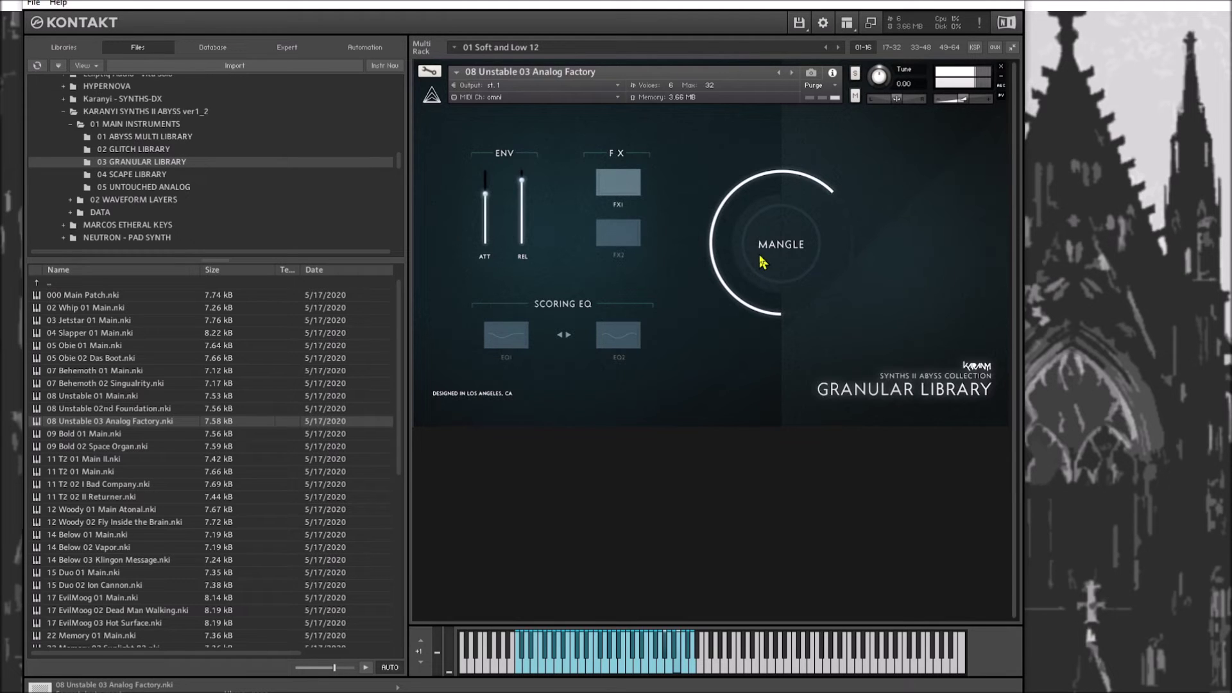
pyautogui.moveTo(762, 263); pyautogui.dragTo(807, 210)
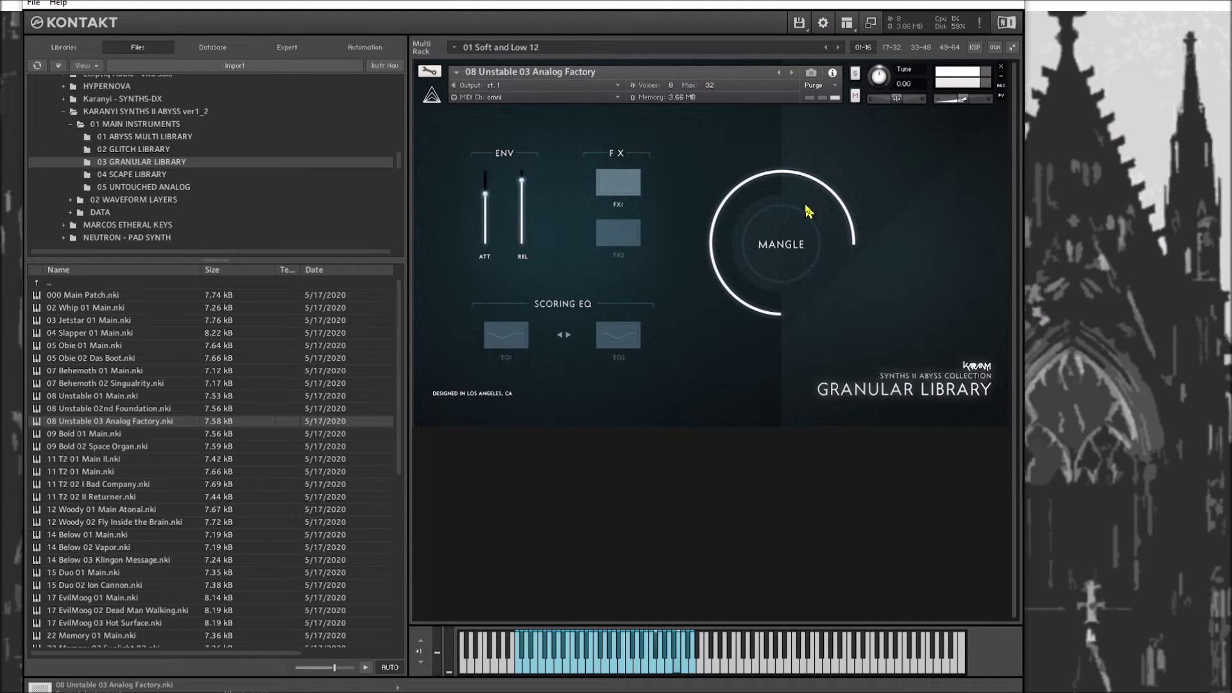
pyautogui.moveTo(810, 207); pyautogui.dragTo(810, 292)
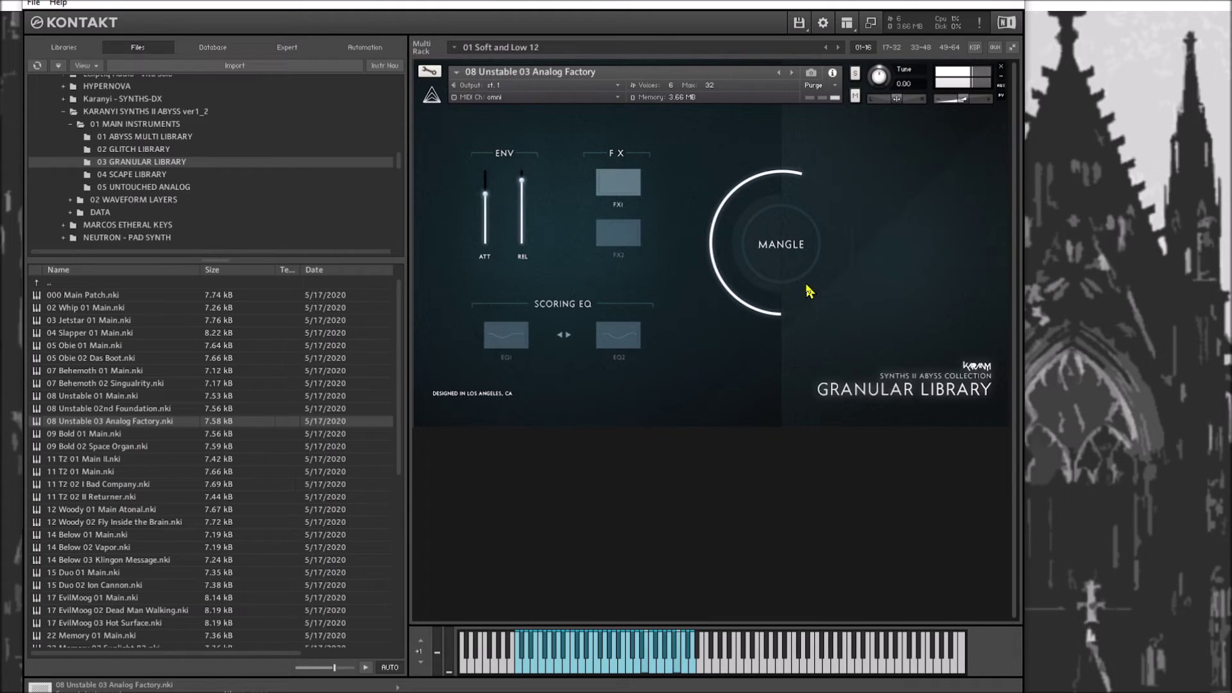
pyautogui.click(631, 232)
pyautogui.moveTo(770, 247); pyautogui.dragTo(783, 353)
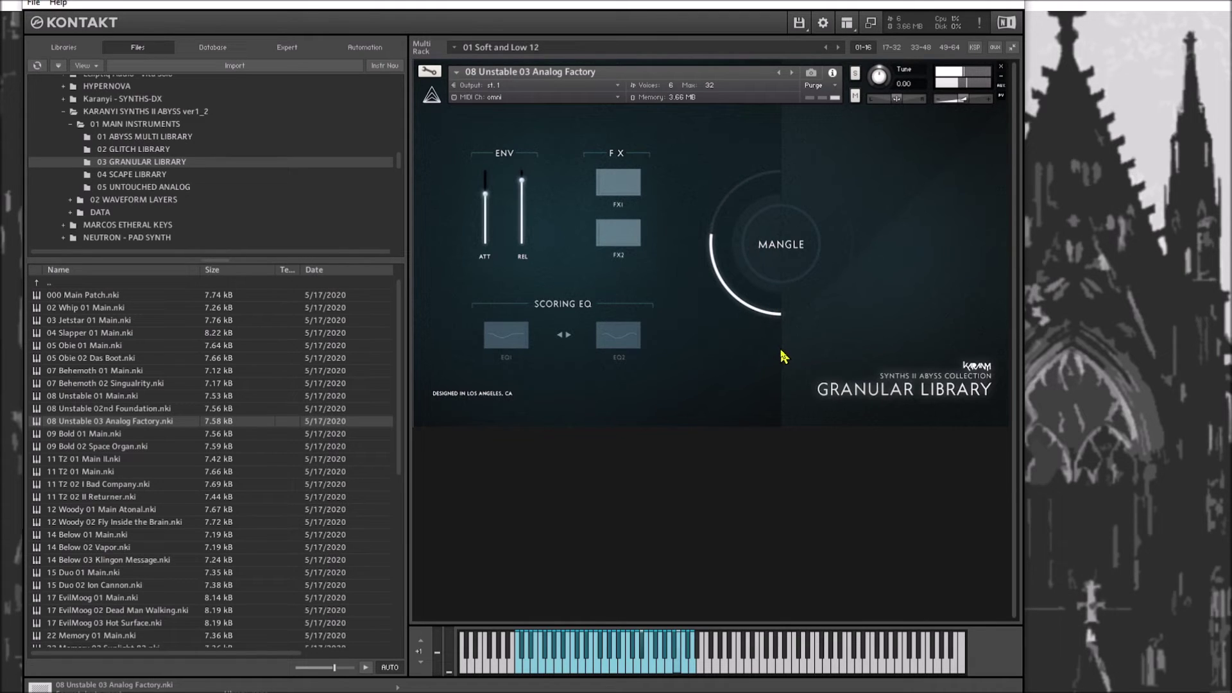
# - Toggle EQ2 on and off, activate EQ1 in the scoring EQ, and raise MANGLE to about three-quarters
pyautogui.click(624, 353)
pyautogui.click(623, 351)
pyautogui.click(494, 348)
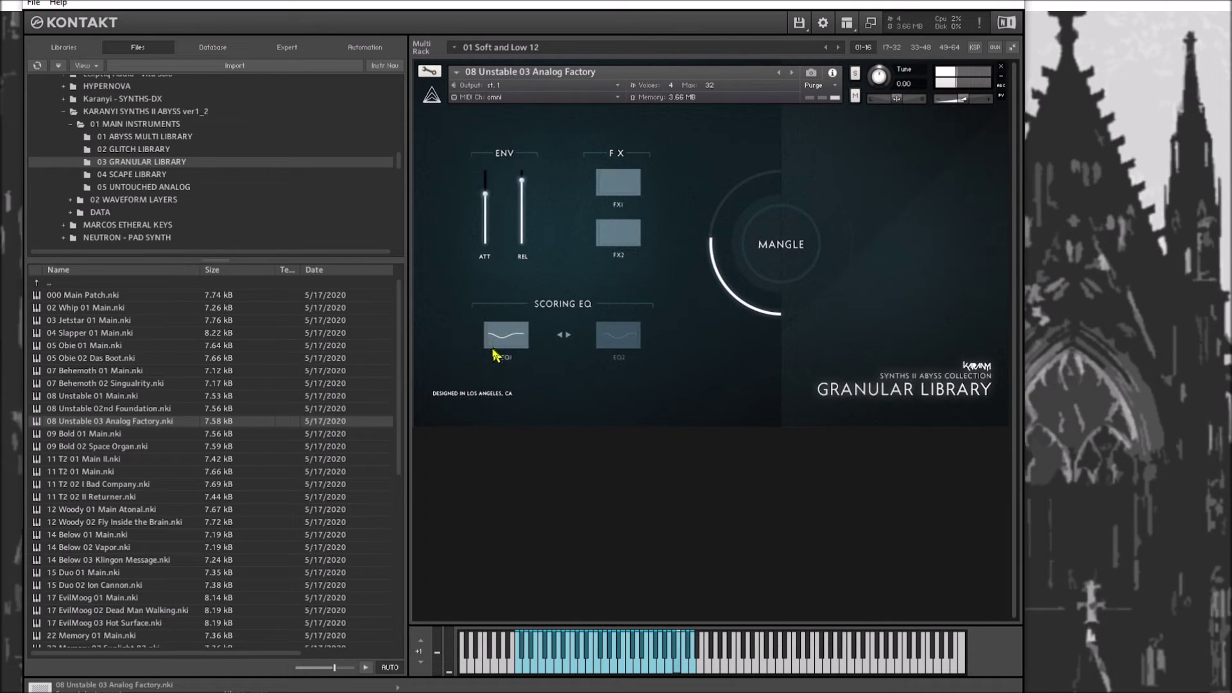
pyautogui.moveTo(759, 269); pyautogui.dragTo(794, 160)
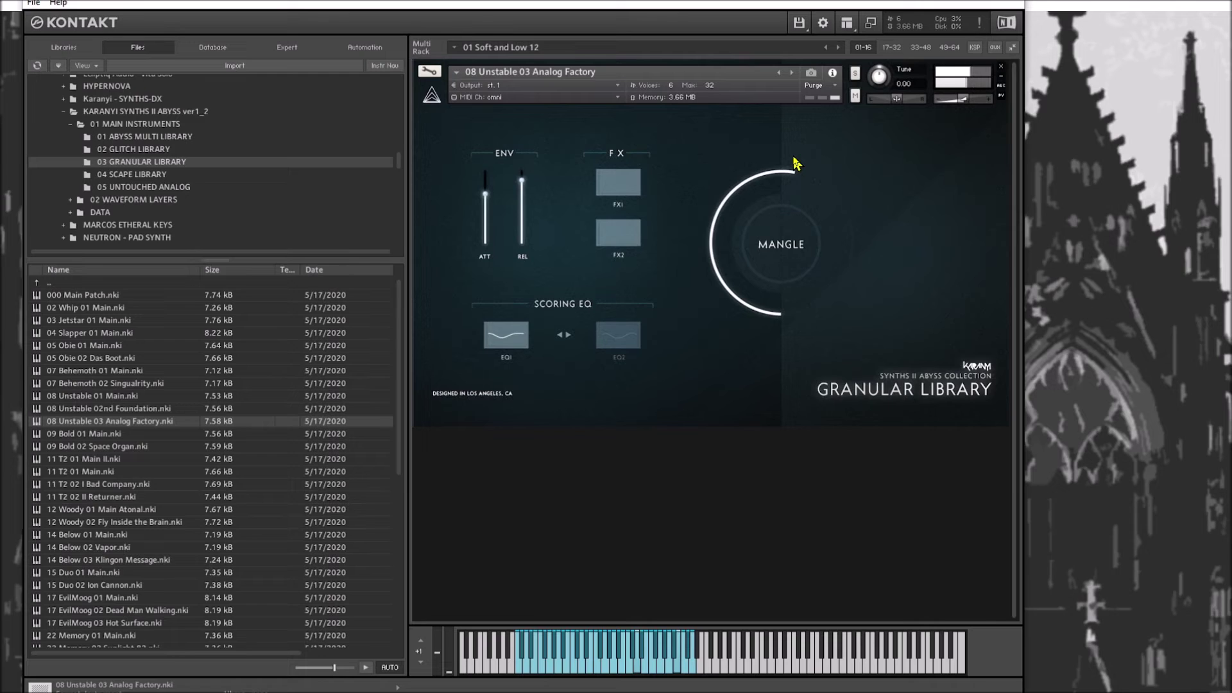
pyautogui.moveTo(796, 164); pyautogui.dragTo(865, 70)
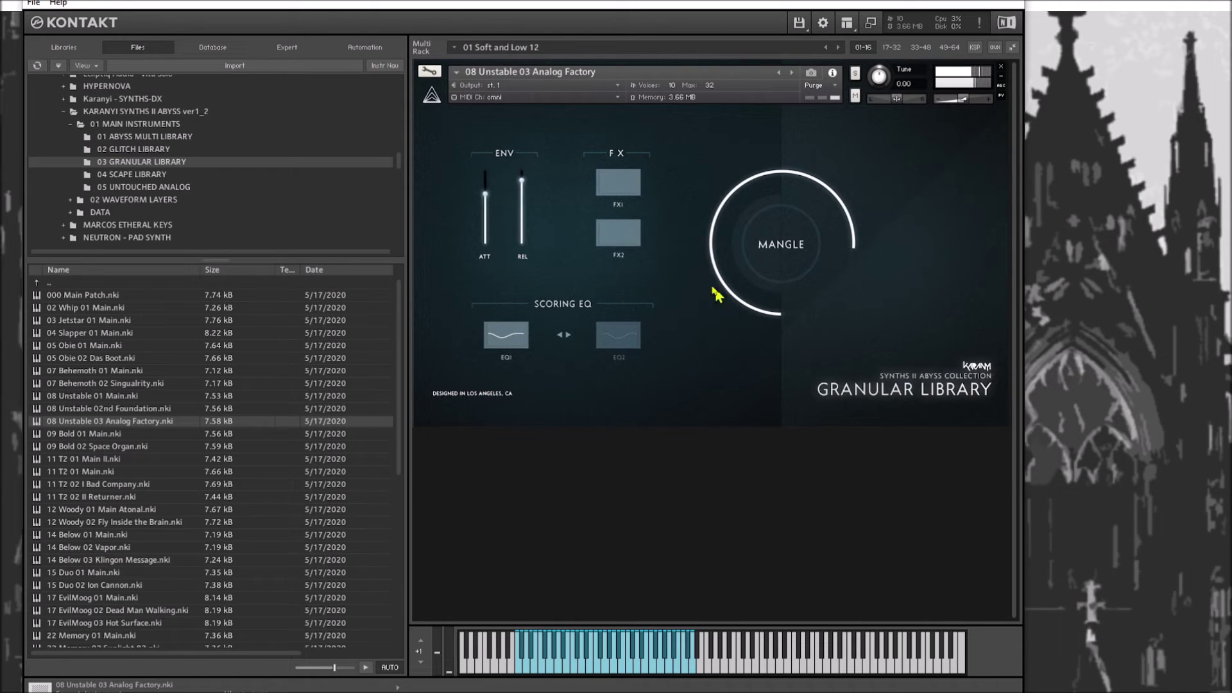
# - Replace the instrument with 01 Bassic 02 Boards of Bermuda from the 04 SCAPE LIBRARY folder and raise its attack to about two-thirds
pyautogui.click(127, 174)
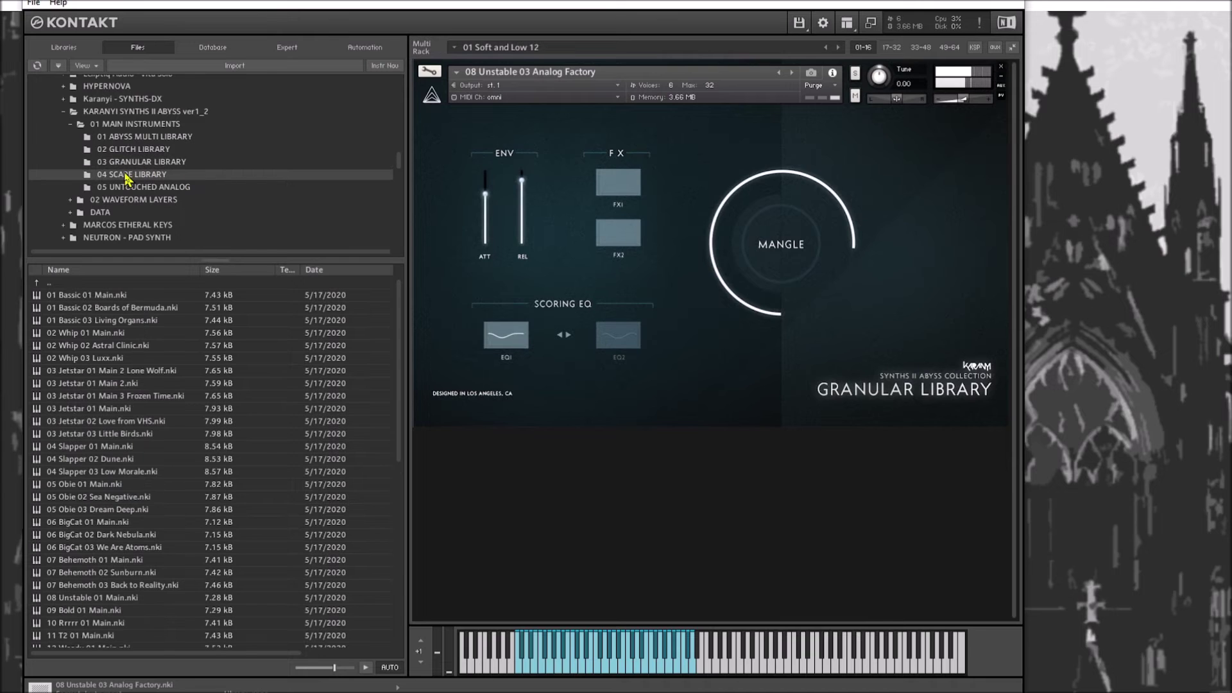
pyautogui.moveTo(120, 310); pyautogui.dragTo(625, 286)
pyautogui.click(638, 431)
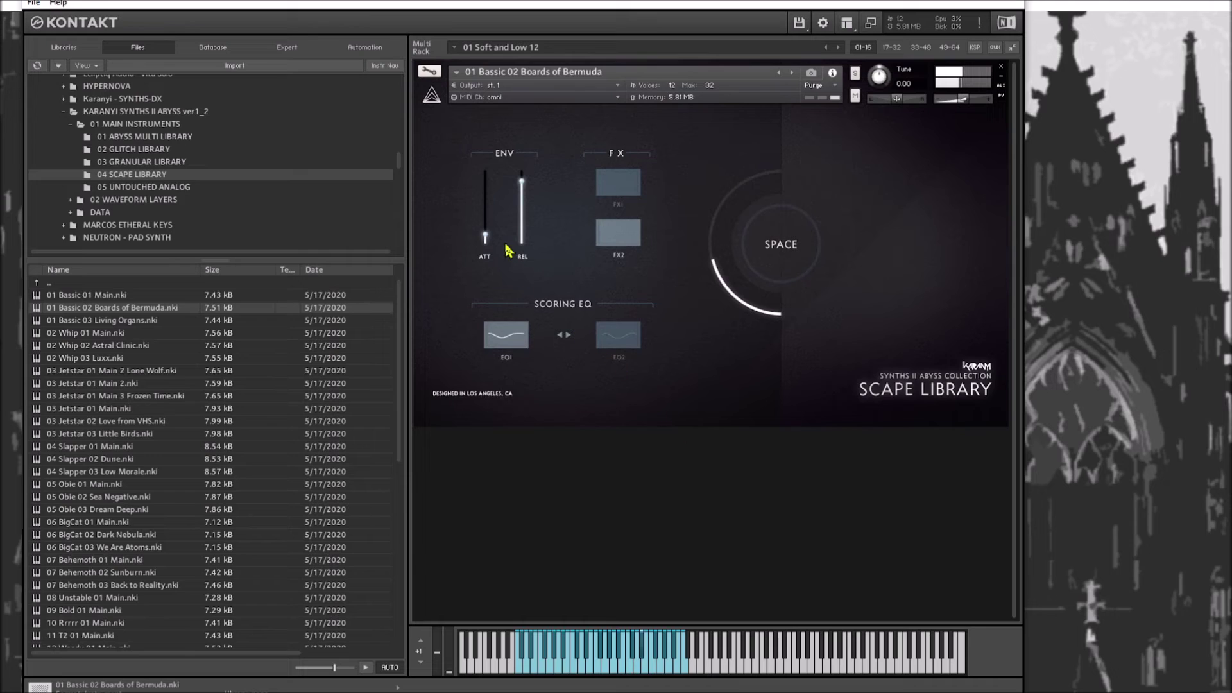
pyautogui.moveTo(486, 236); pyautogui.dragTo(496, 133)
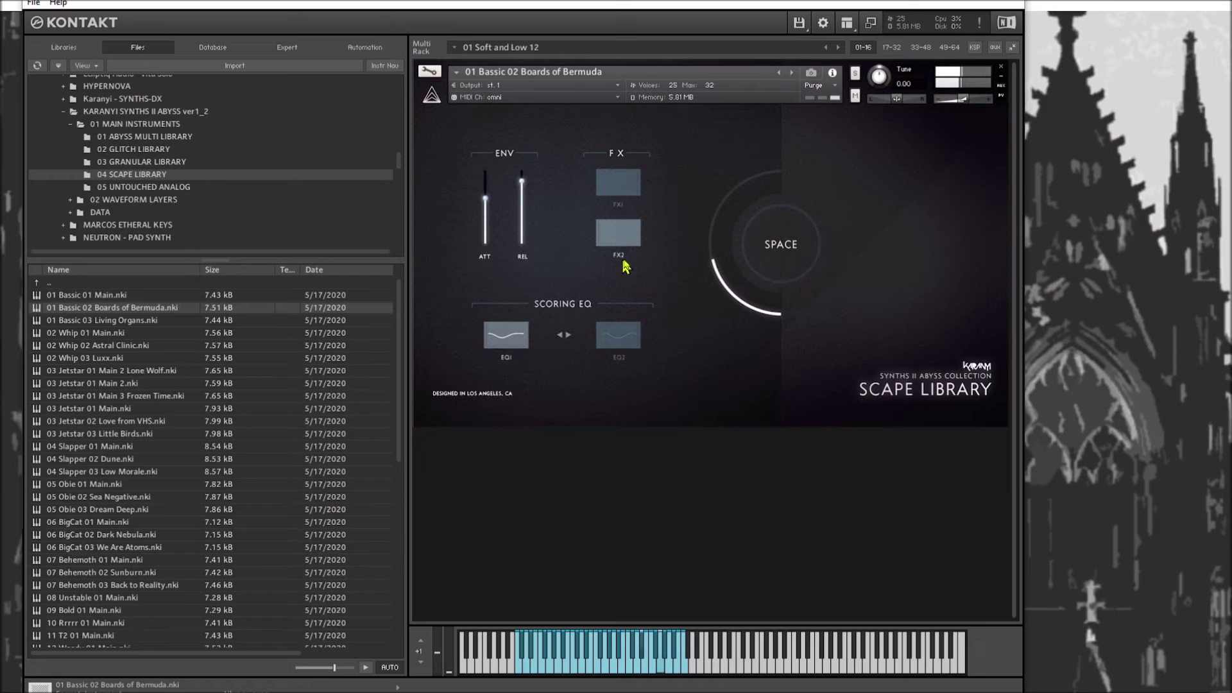
# - Turn on FX1 and raise the SPACE dial to about 40%
pyautogui.click(617, 188)
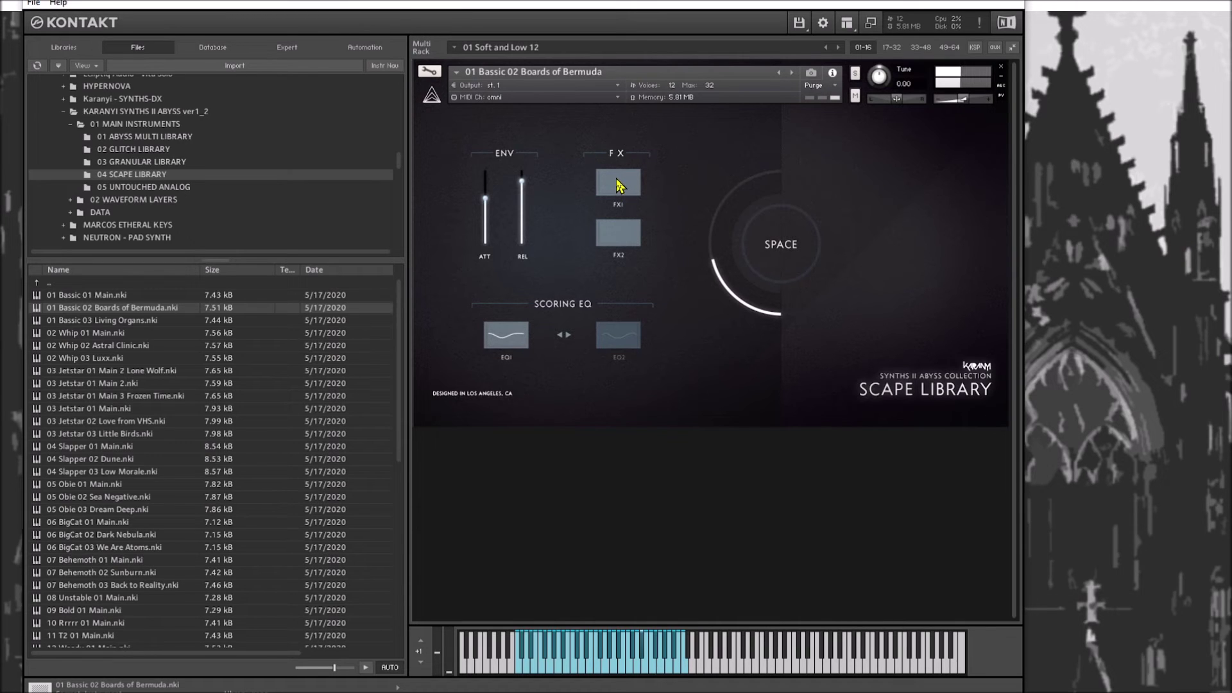
pyautogui.moveTo(797, 256); pyautogui.dragTo(781, 177)
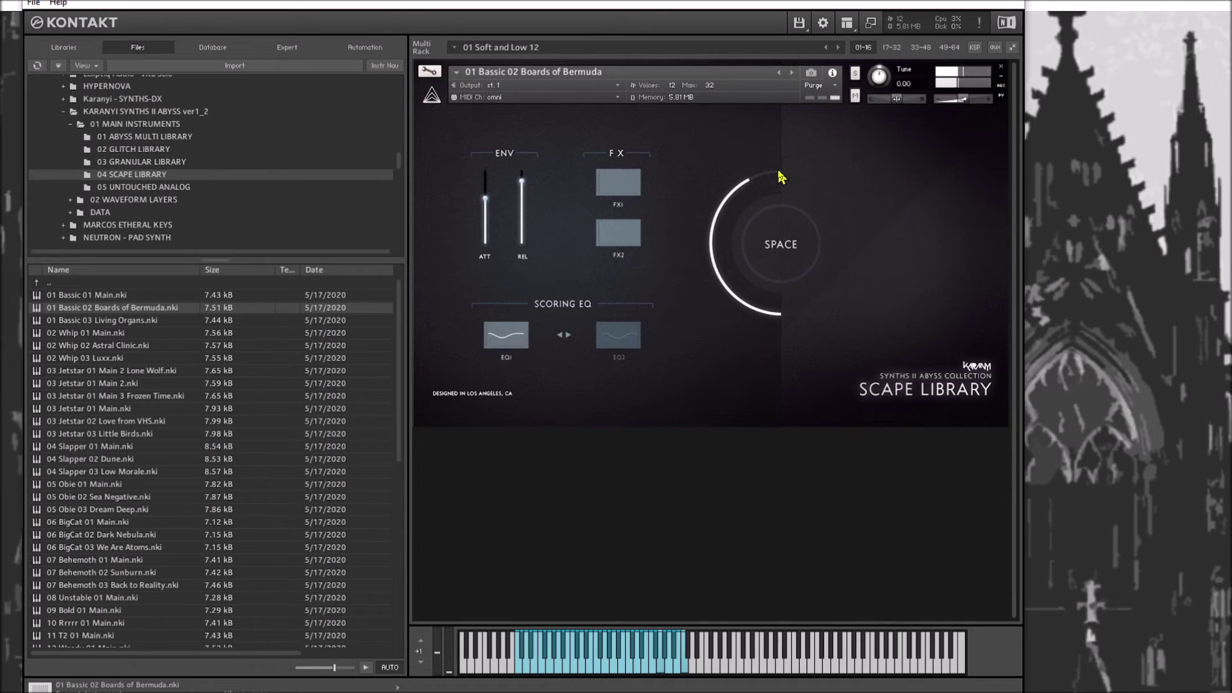
pyautogui.moveTo(781, 177)
pyautogui.mouseDown()
pyautogui.moveTo(783, 163)
pyautogui.moveTo(772, 187)
pyautogui.mouseUp()
# - Toggle FX2 off and on again, and sweep SPACE up to about 60% and down to about 30%
pyautogui.click(630, 243)
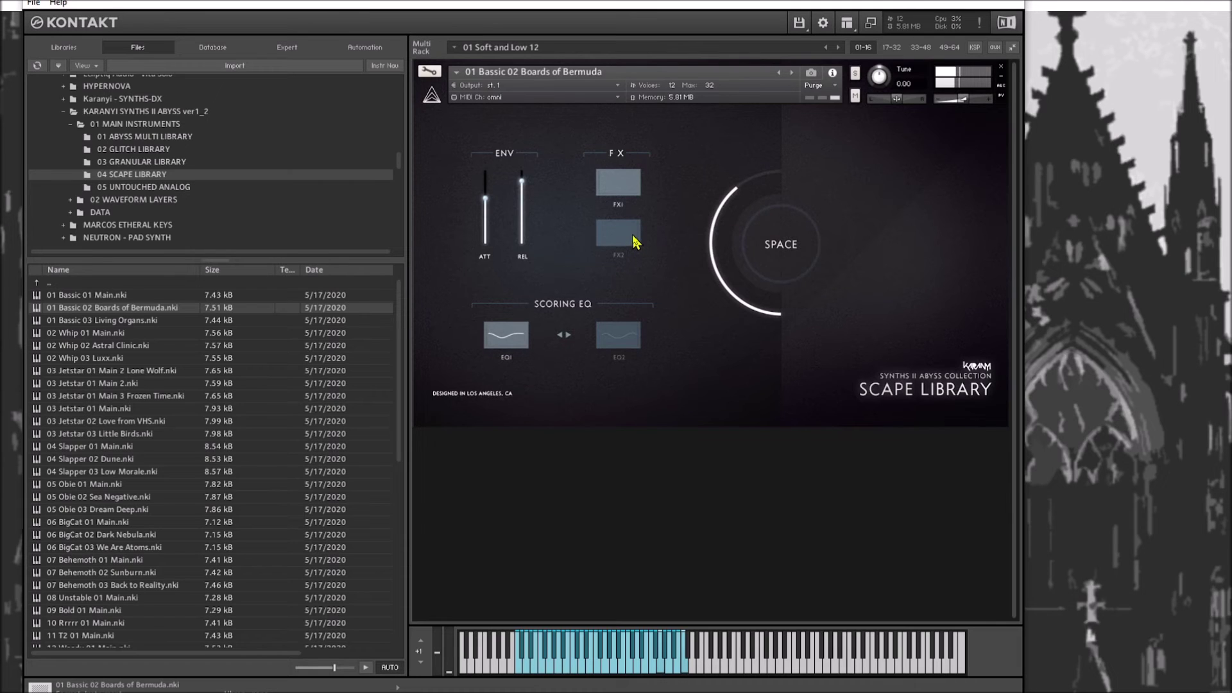
pyautogui.click(635, 242)
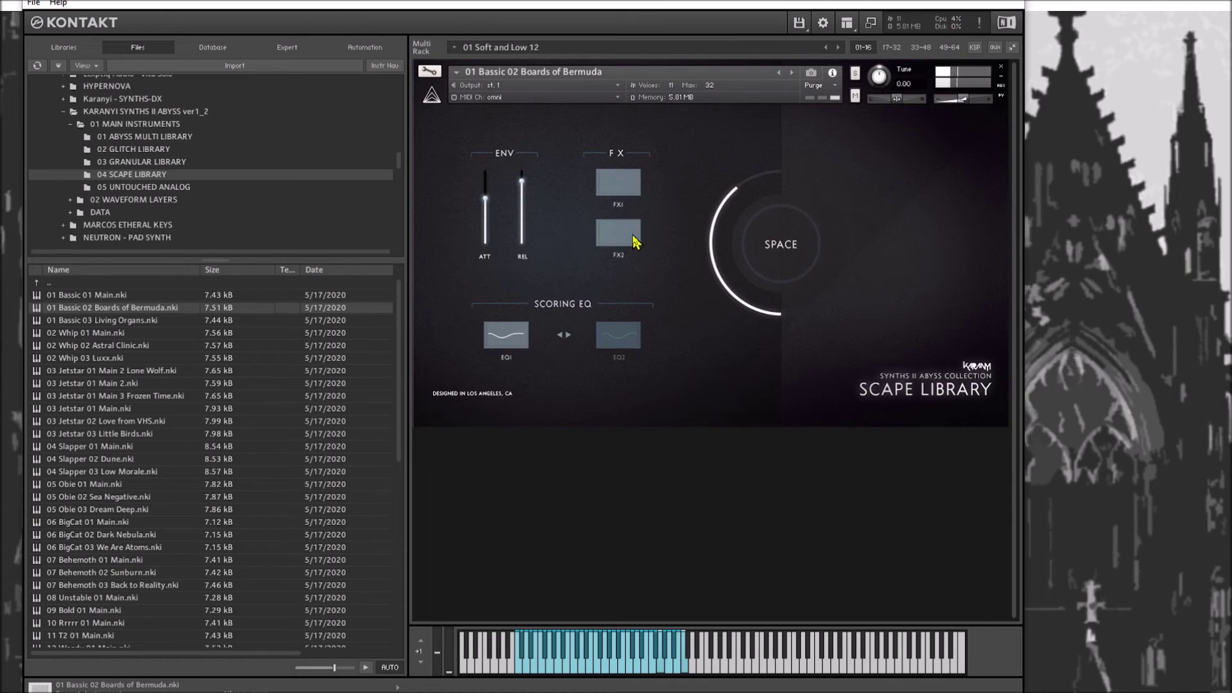
pyautogui.moveTo(784, 242); pyautogui.dragTo(795, 185)
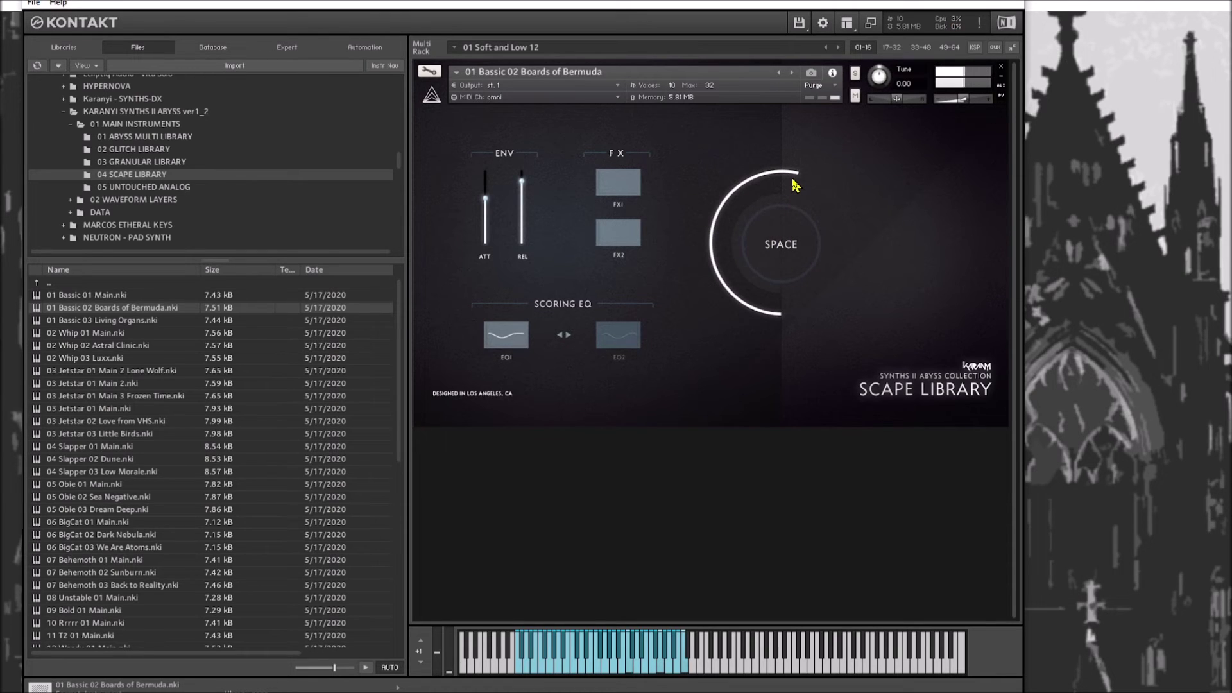
pyautogui.moveTo(795, 186); pyautogui.dragTo(799, 160)
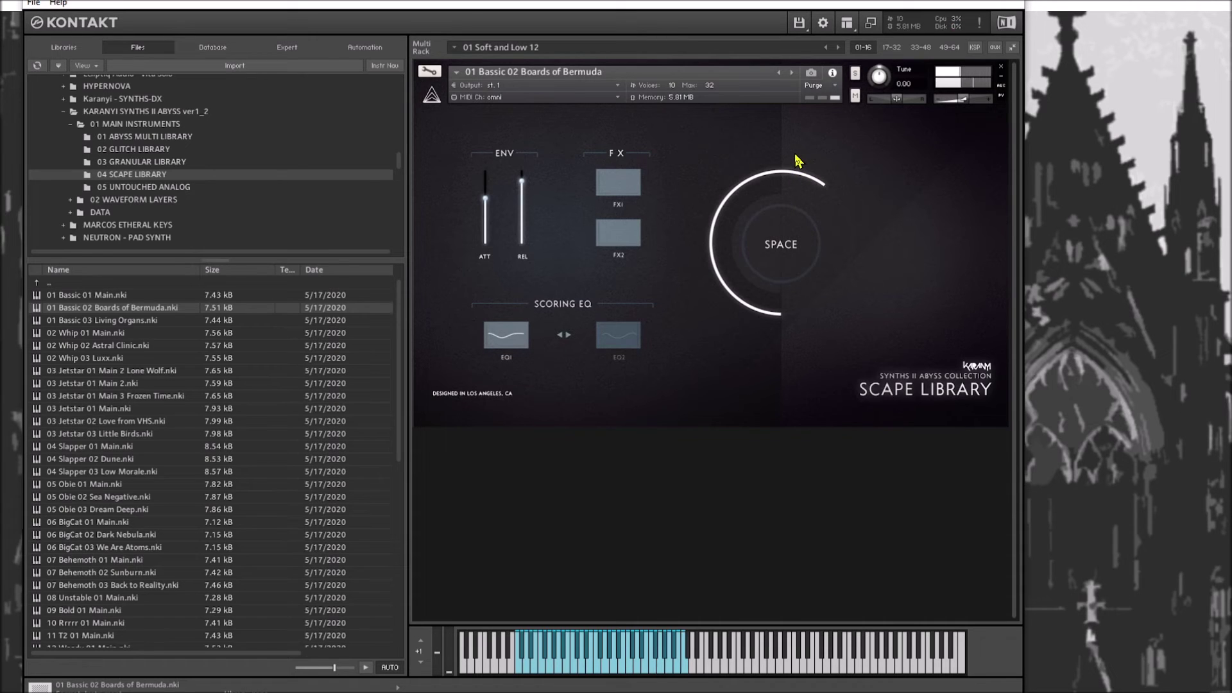
pyautogui.moveTo(799, 160); pyautogui.dragTo(770, 275)
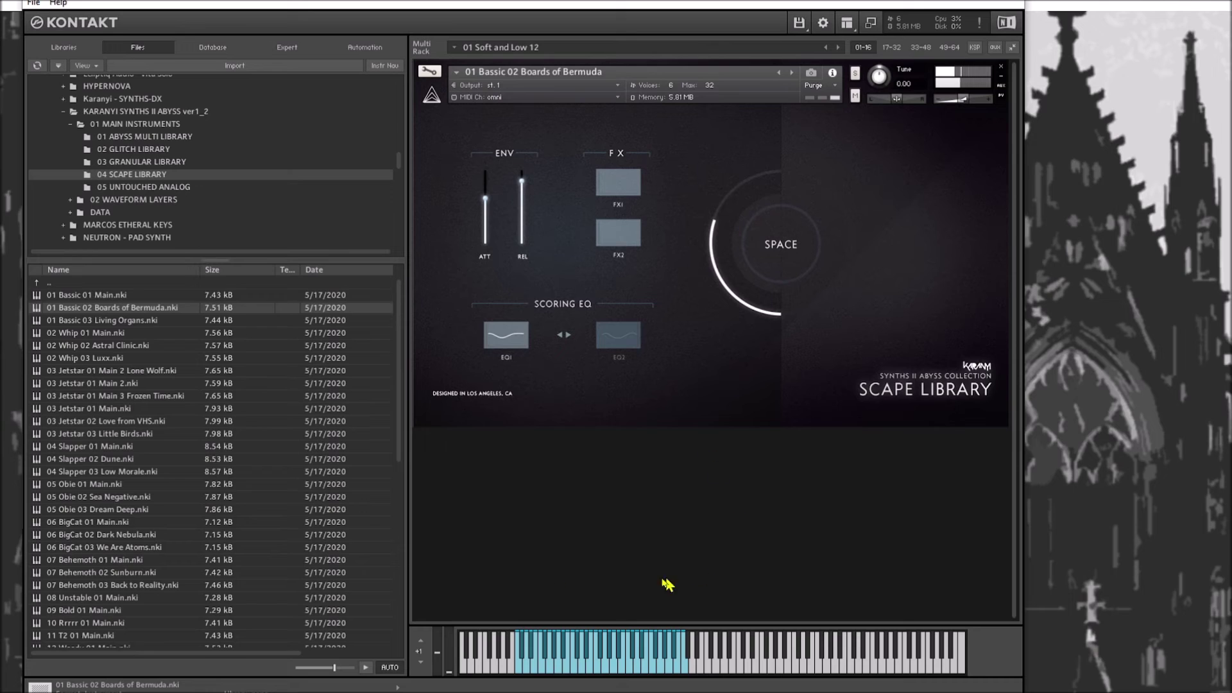
# - Replace the instrument with 02 Whip 02 Astral Clinic, leaving only FX2 active and the scoring EQ on EQ2
pyautogui.moveTo(102, 350); pyautogui.dragTo(580, 282)
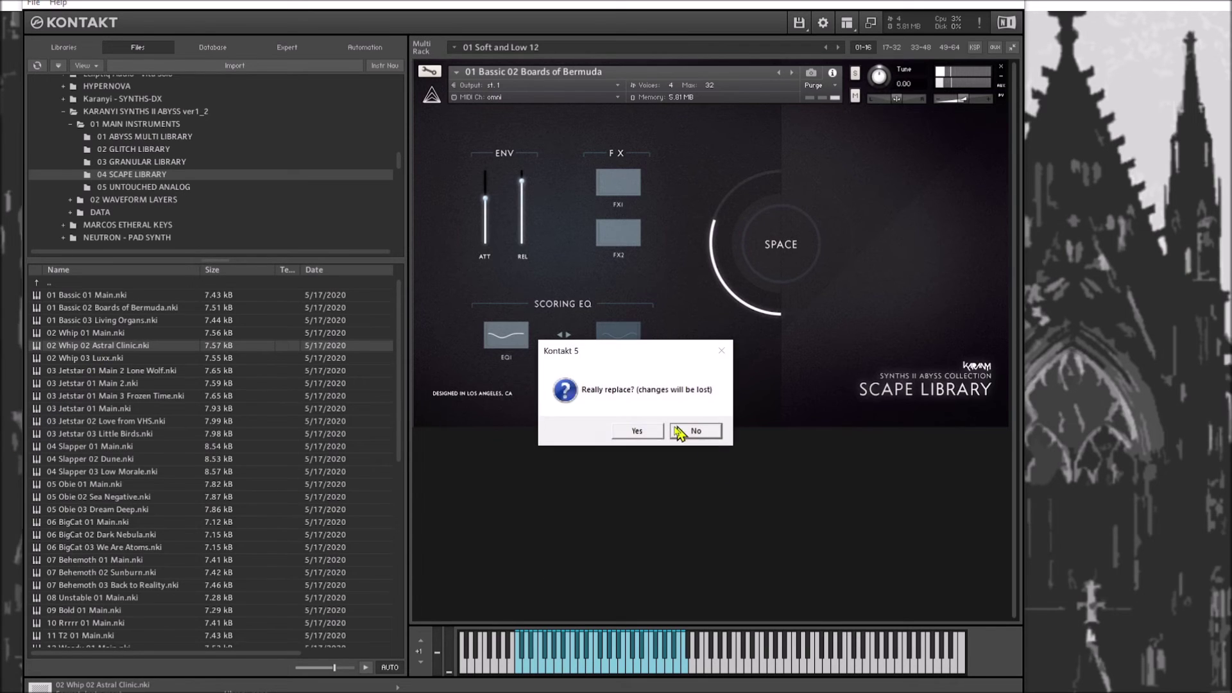
pyautogui.click(641, 431)
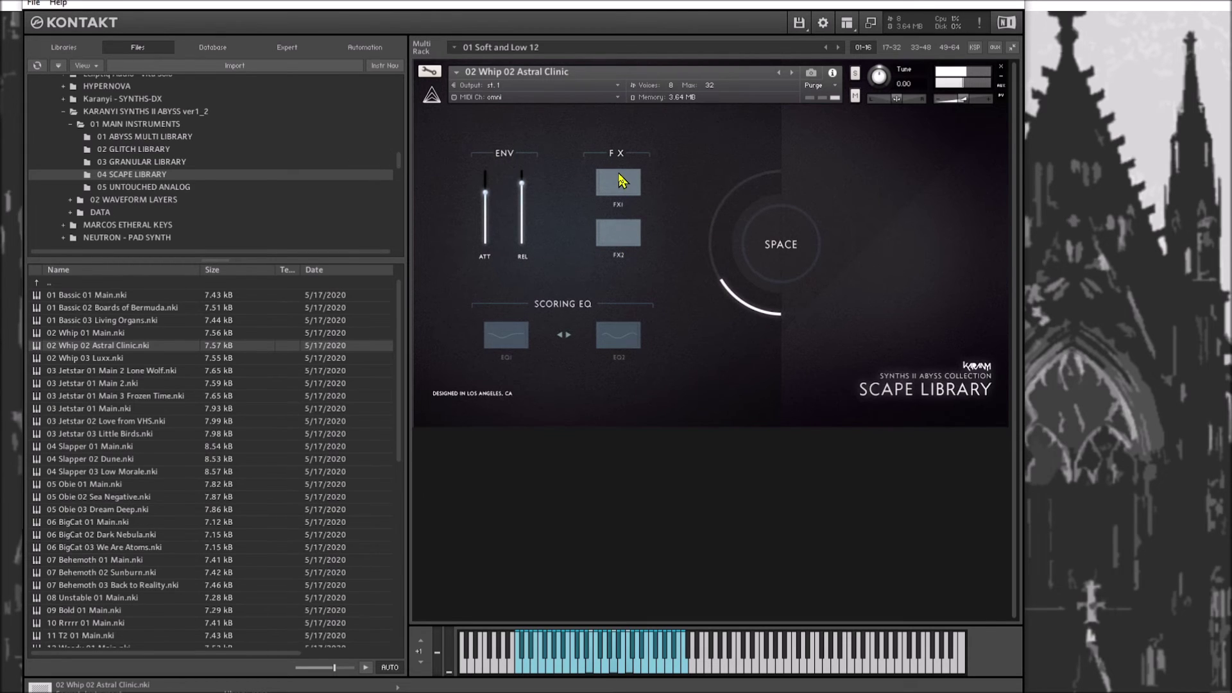
pyautogui.click(517, 338)
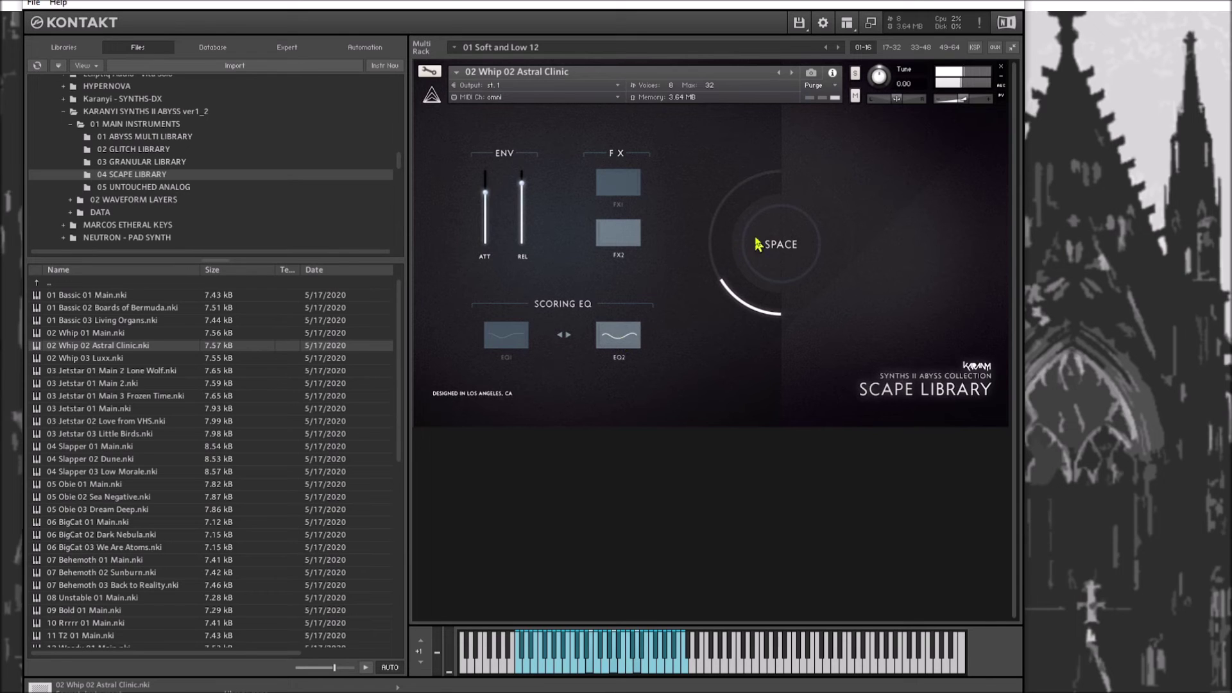
# - Raise the SPACE dial of 02 Whip 02 Astral Clinic in stages to about 80%
pyautogui.moveTo(787, 264); pyautogui.dragTo(799, 143)
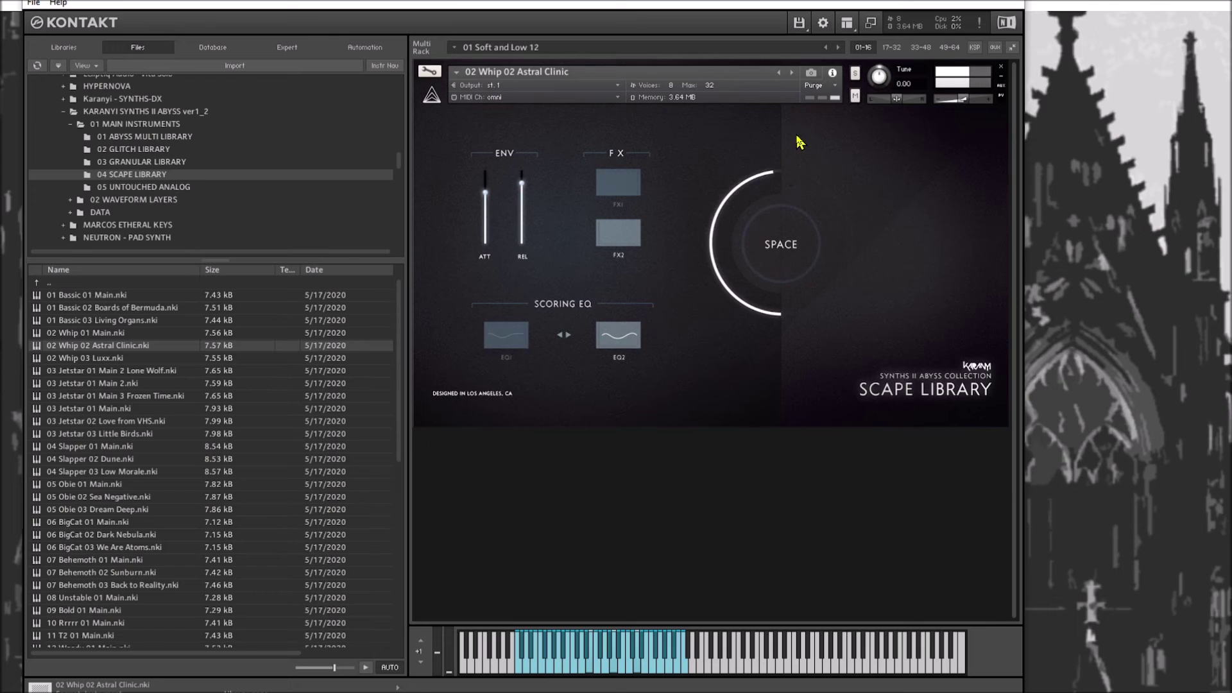
pyautogui.moveTo(796, 136); pyautogui.dragTo(801, 125)
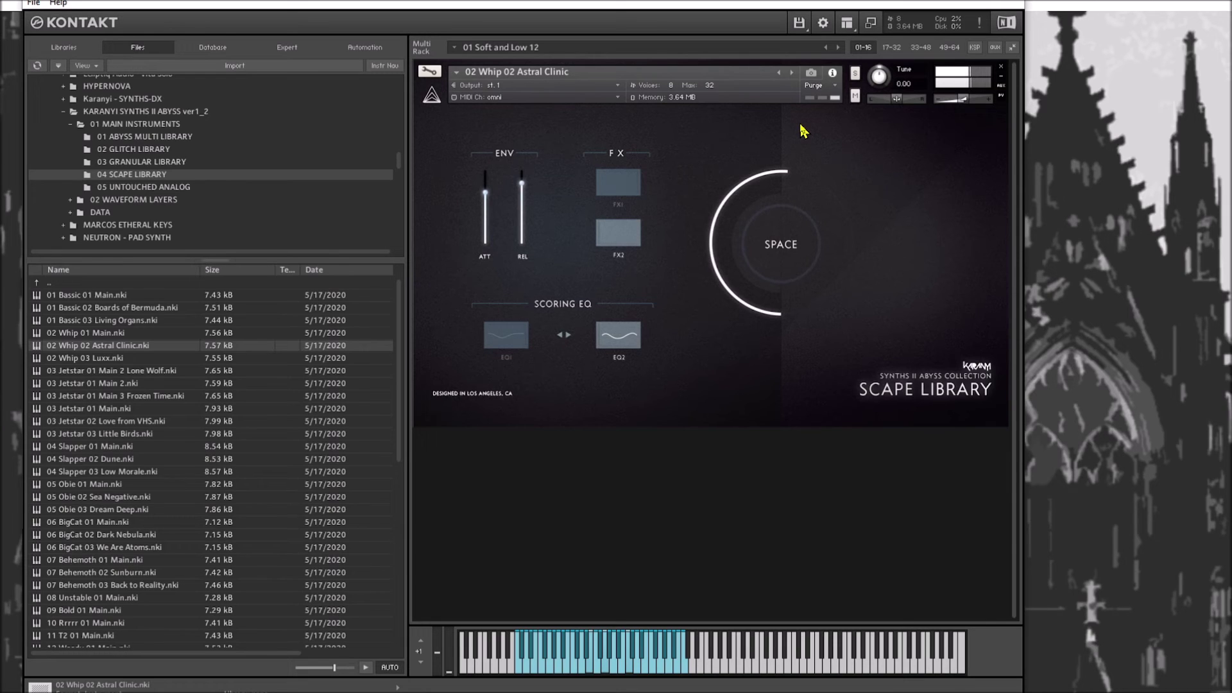
pyautogui.moveTo(801, 124); pyautogui.dragTo(819, 23)
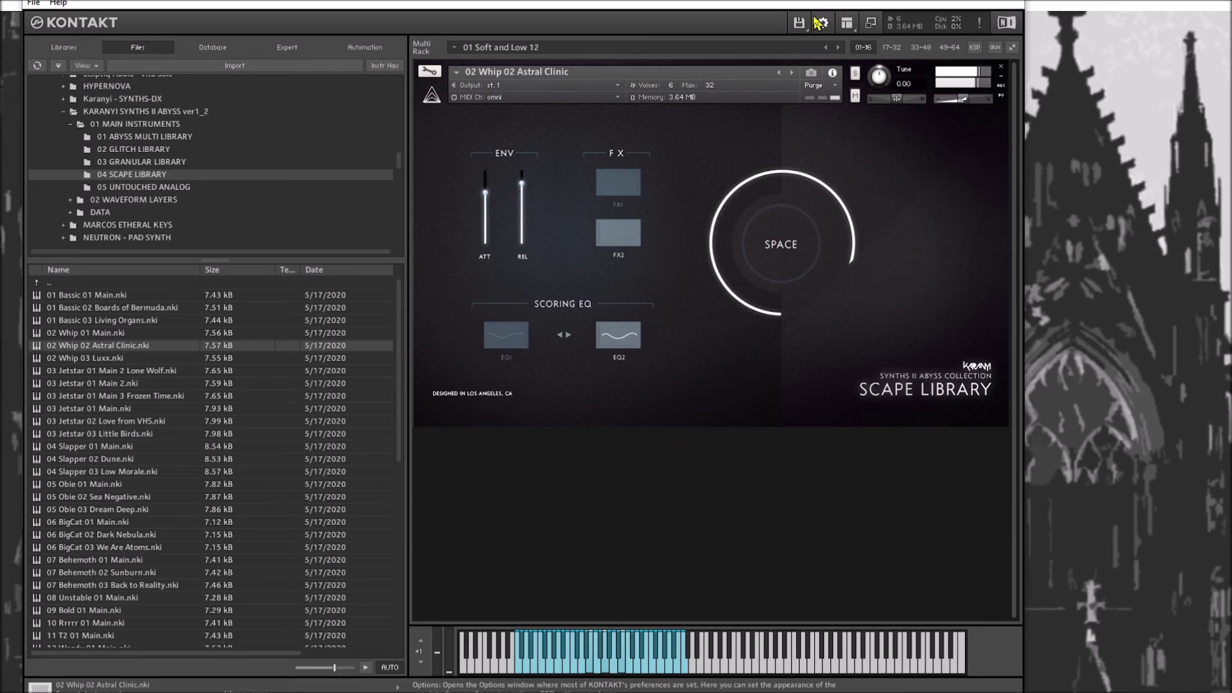
# - Turn on FX1, lower the attack slightly and activate EQ1 in the scoring EQ
pyautogui.click(629, 188)
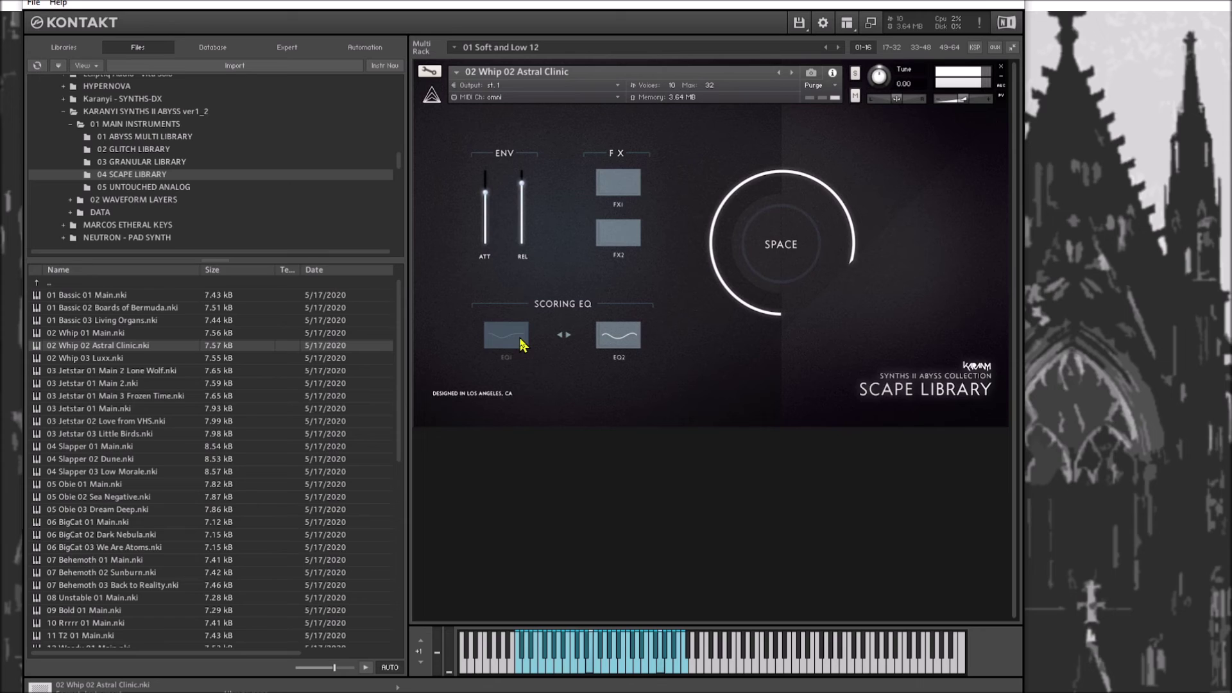
pyautogui.moveTo(488, 210)
pyautogui.mouseDown()
pyautogui.moveTo(489, 239)
pyautogui.moveTo(486, 228)
pyautogui.mouseUp()
pyautogui.click(523, 343)
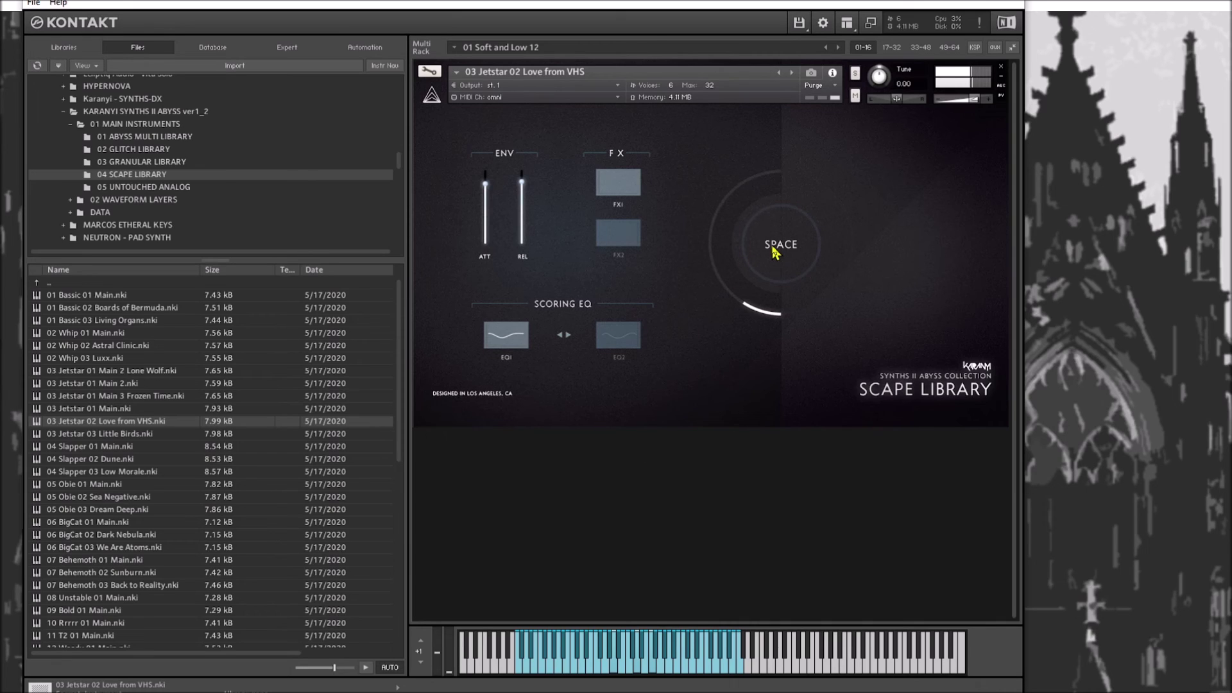
# - On 03 Jetstar 02 Love from VHS, raise the SPACE dial gradually past the halfway point
pyautogui.moveTo(774, 250); pyautogui.dragTo(770, 224)
pyautogui.moveTo(769, 224); pyautogui.dragTo(779, 145)
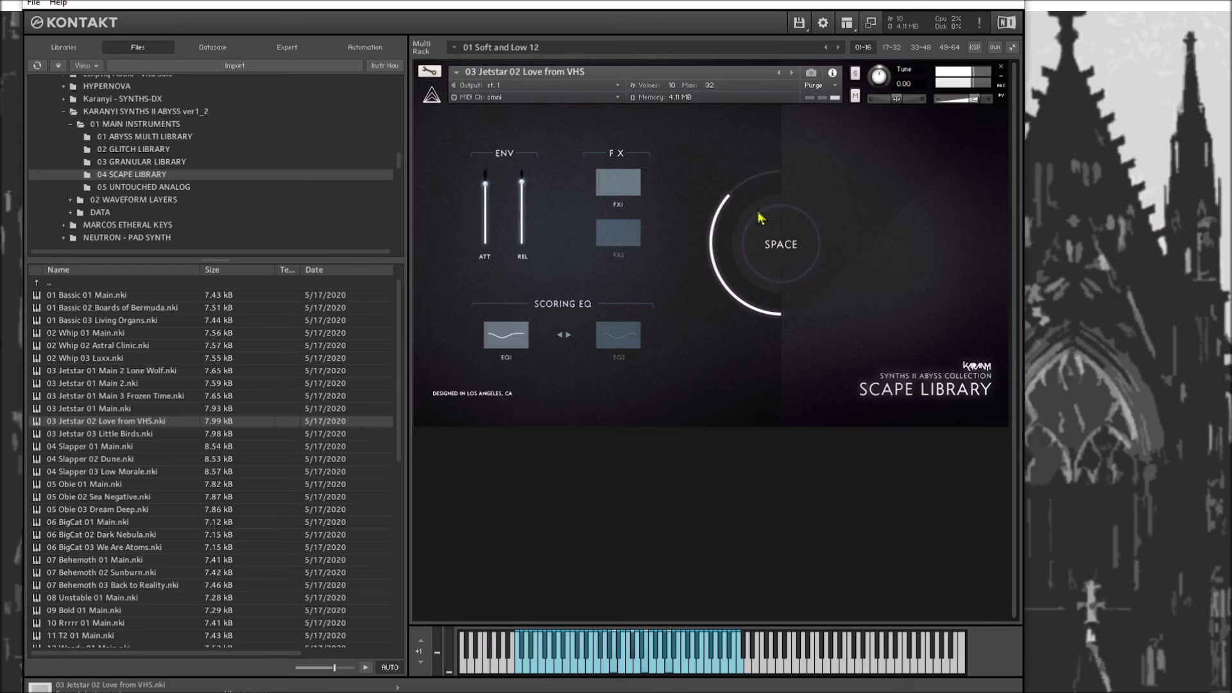
pyautogui.moveTo(767, 225); pyautogui.dragTo(765, 200)
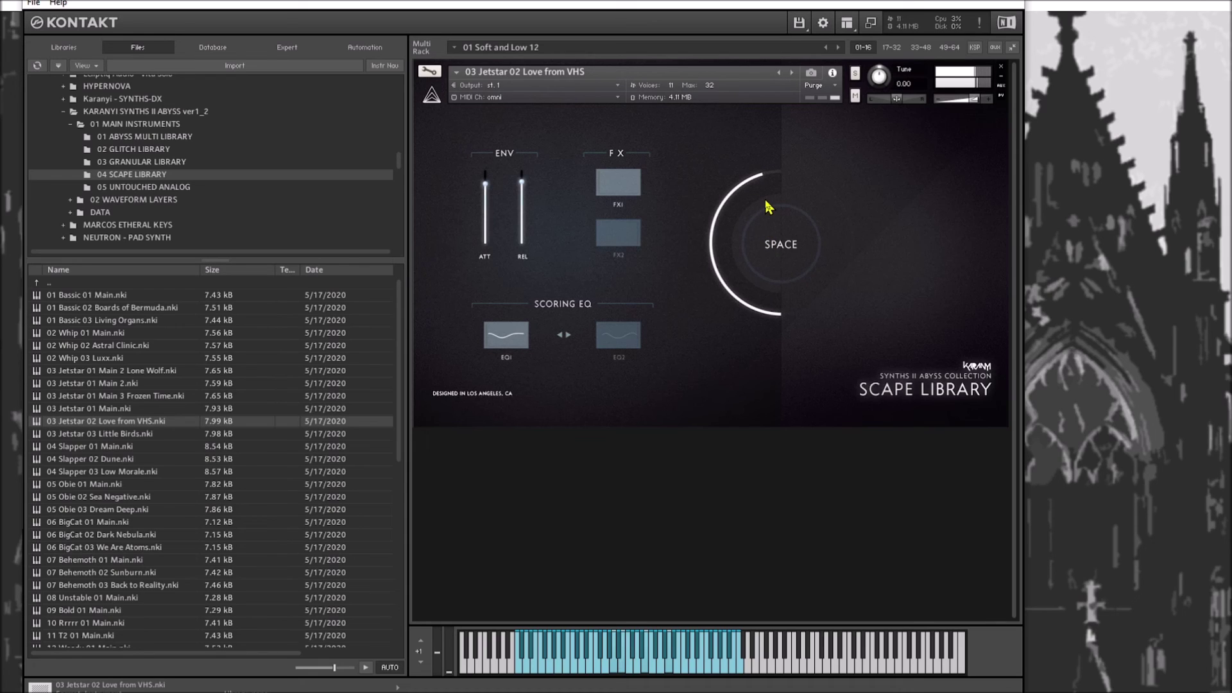
pyautogui.moveTo(768, 206); pyautogui.dragTo(775, 177)
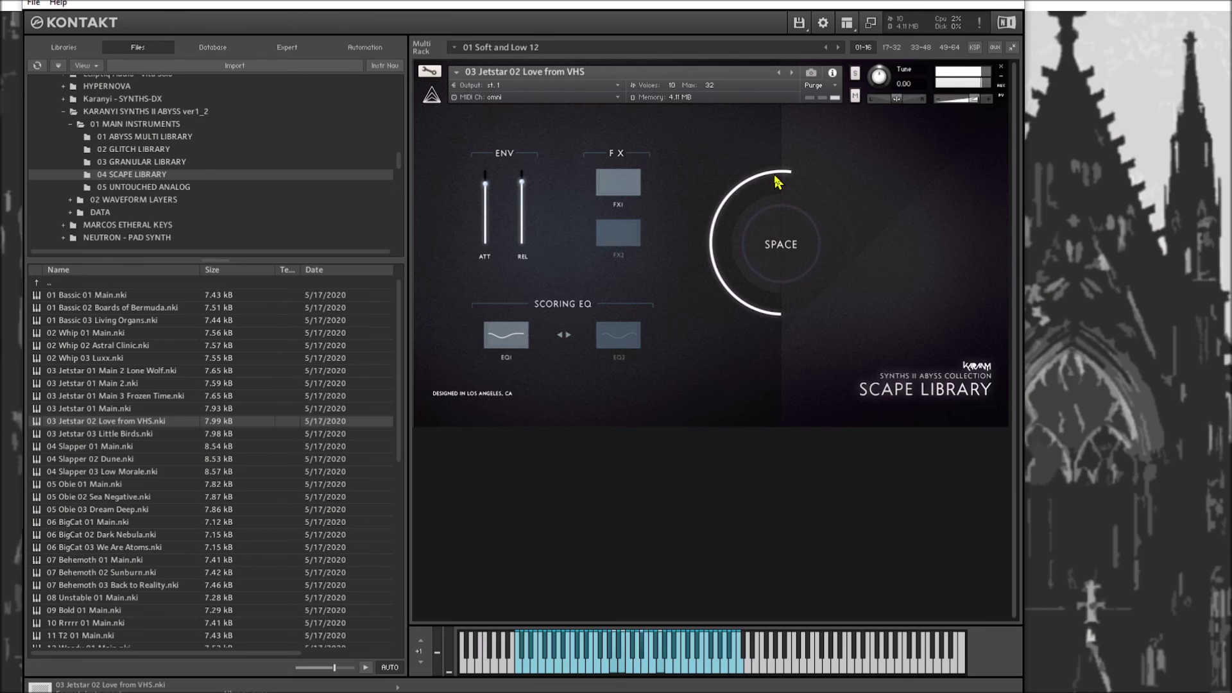
pyautogui.moveTo(775, 179); pyautogui.dragTo(790, 156)
# - Lower the attack slightly and sweep the SPACE dial up to just over three-quarters
pyautogui.moveTo(488, 207); pyautogui.dragTo(498, 224)
pyautogui.moveTo(794, 249); pyautogui.dragTo(791, 258)
pyautogui.moveTo(787, 269); pyautogui.dragTo(803, 161)
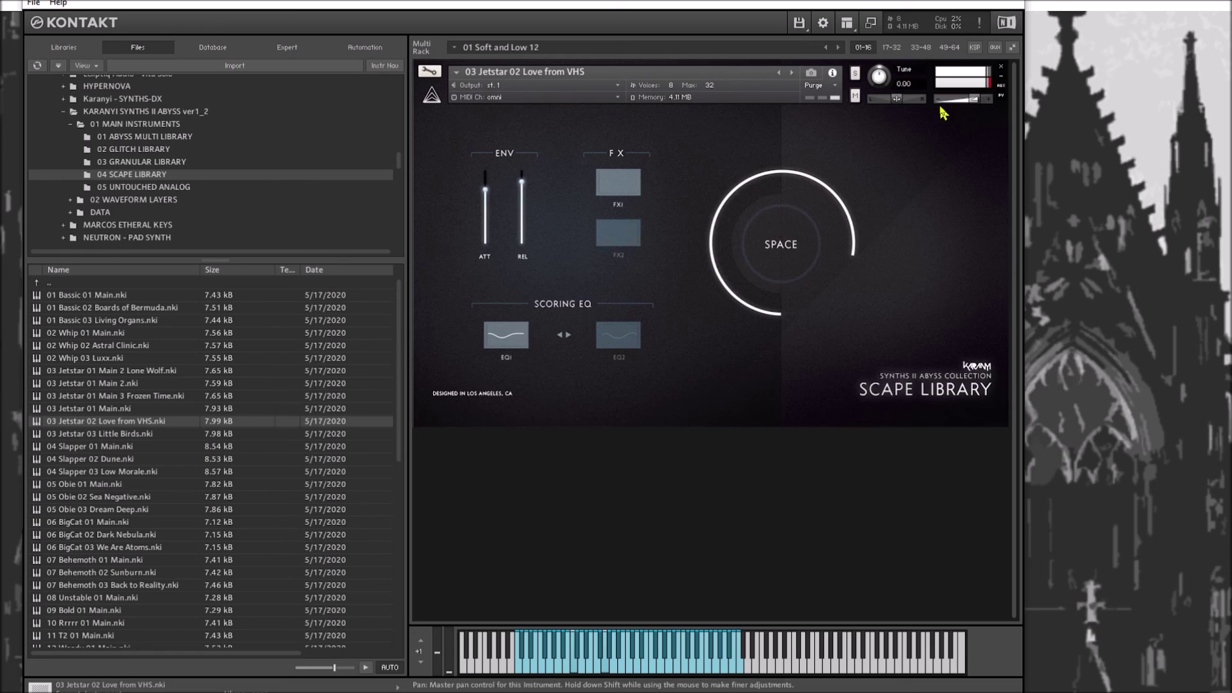
# - Turn on FX2, lower SPACE to about 8% and switch the scoring EQ to EQ2
pyautogui.moveTo(975, 102)
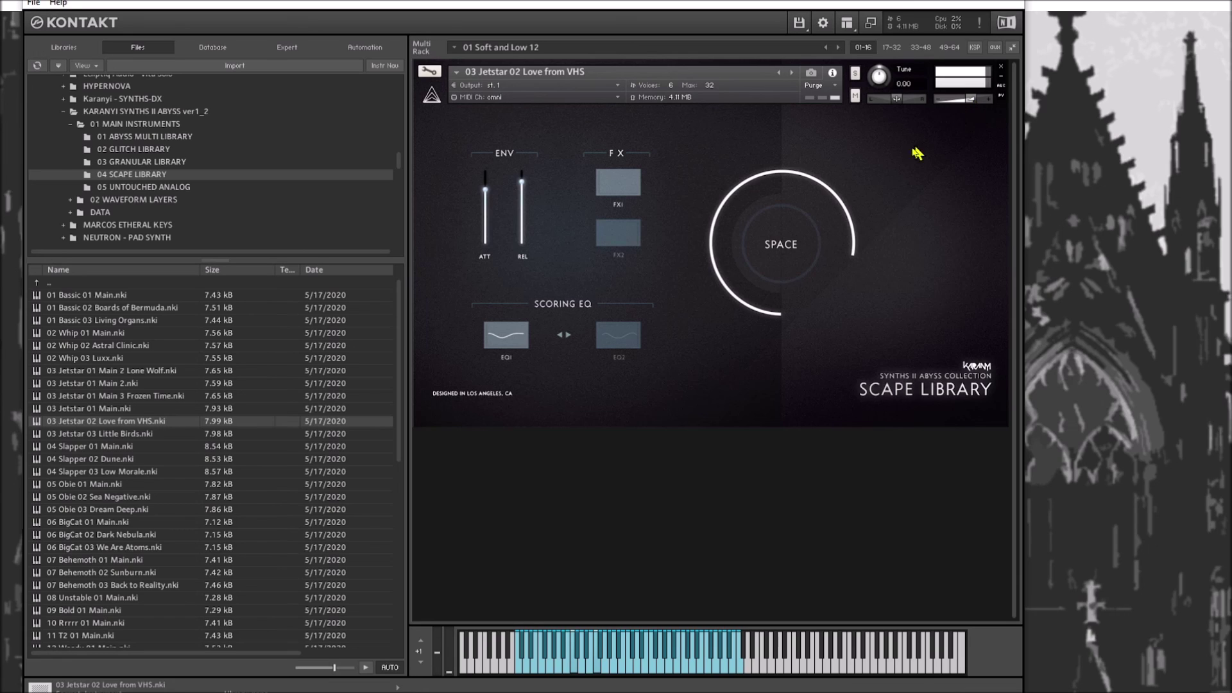
pyautogui.click(639, 244)
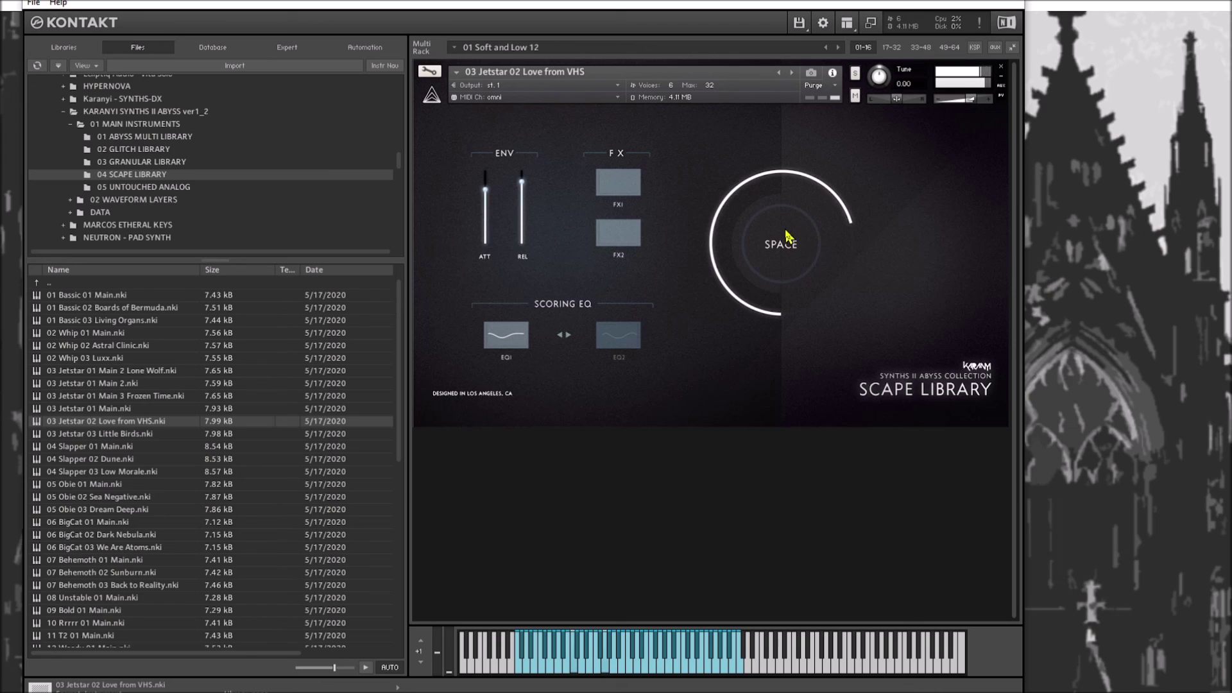
pyautogui.moveTo(786, 238); pyautogui.dragTo(776, 483)
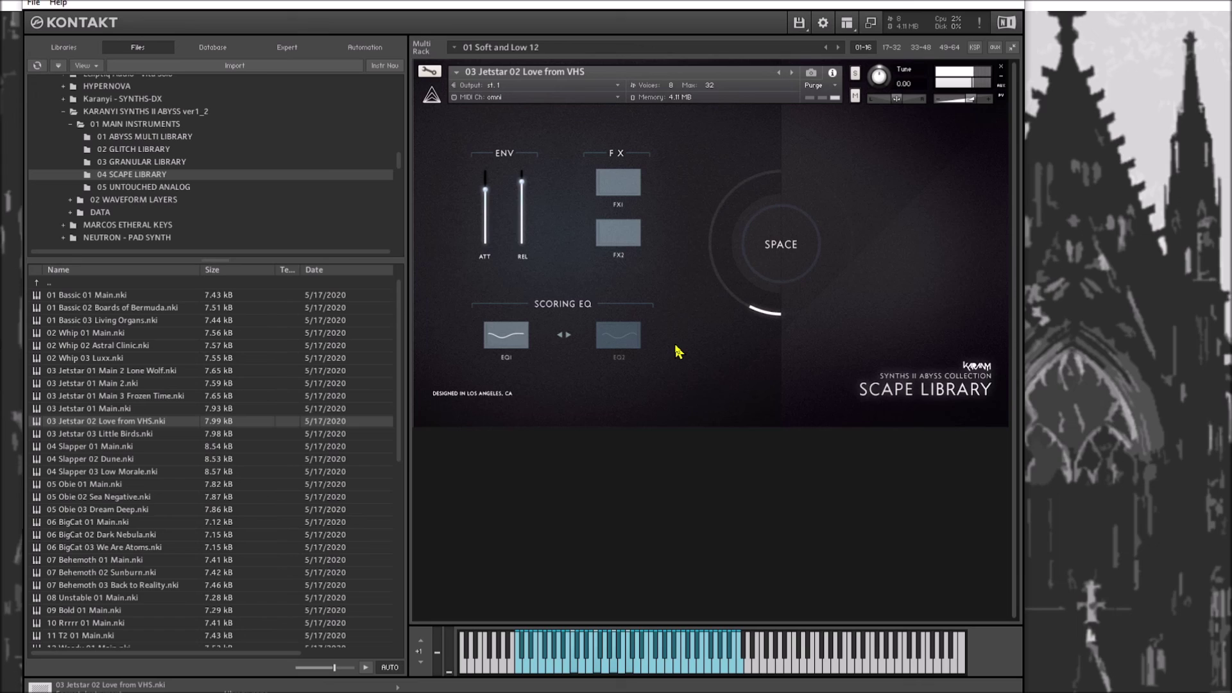
pyautogui.click(614, 344)
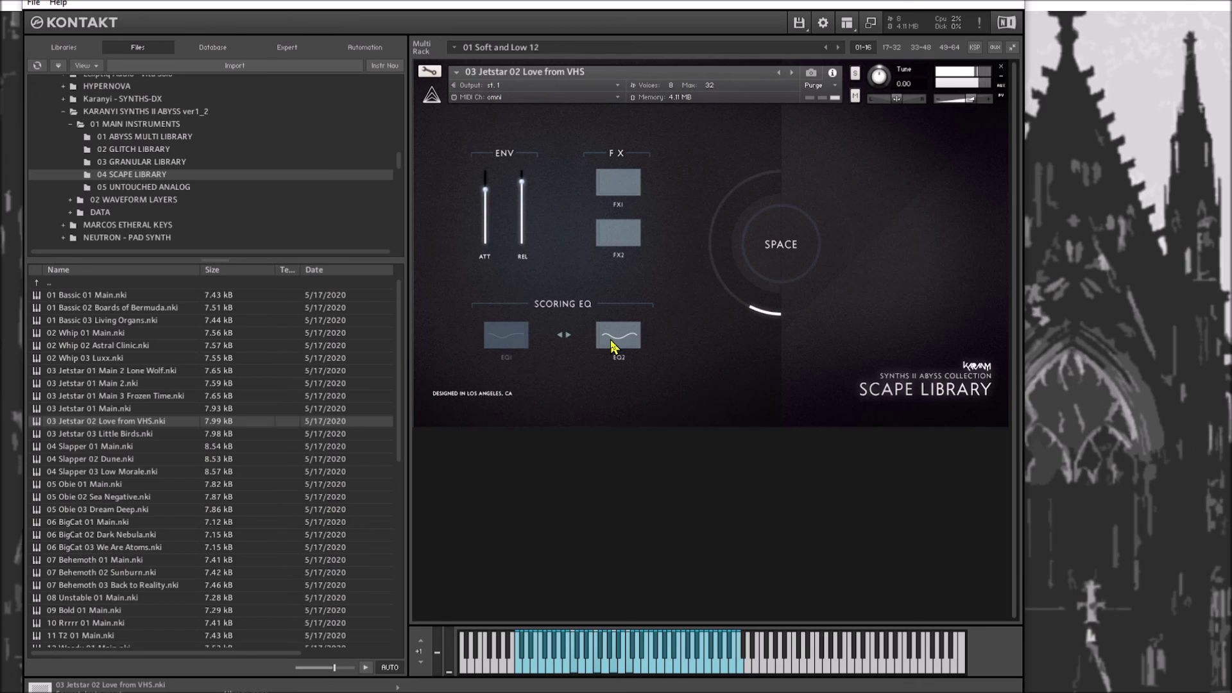